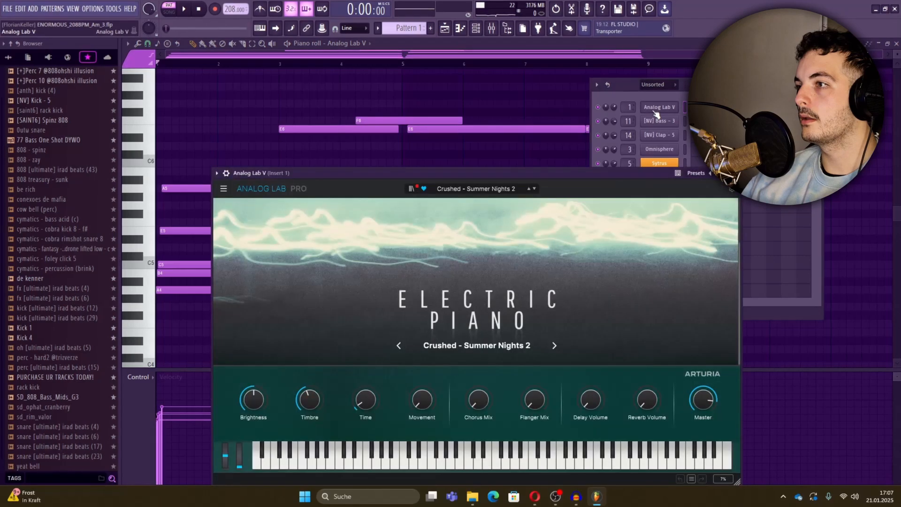
Browse the installed sound banks in Analog Lab V's preset library.
{"action": "left_click", "coordinate": [411, 189]}
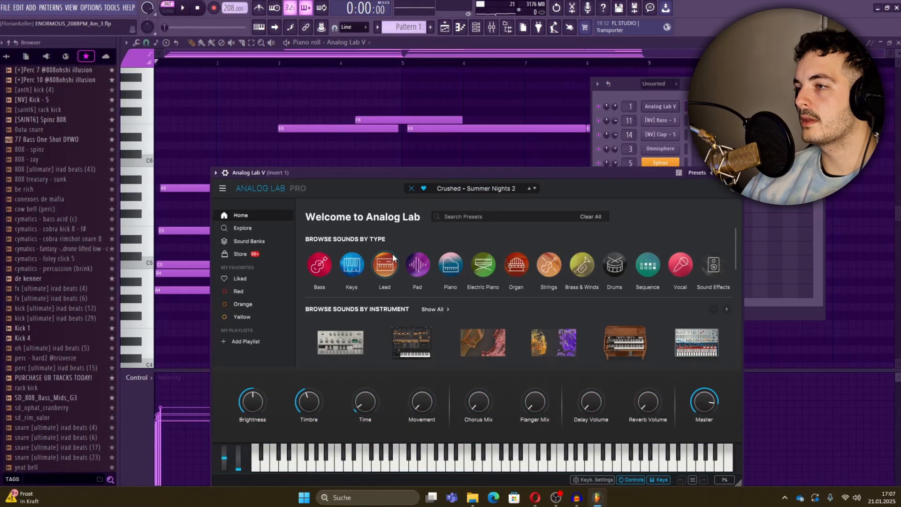
{"action": "left_click", "coordinate": [243, 241]}
{"action": "scroll", "coordinate": [618, 253], "scroll_direction": "down", "scroll_amount": 1}
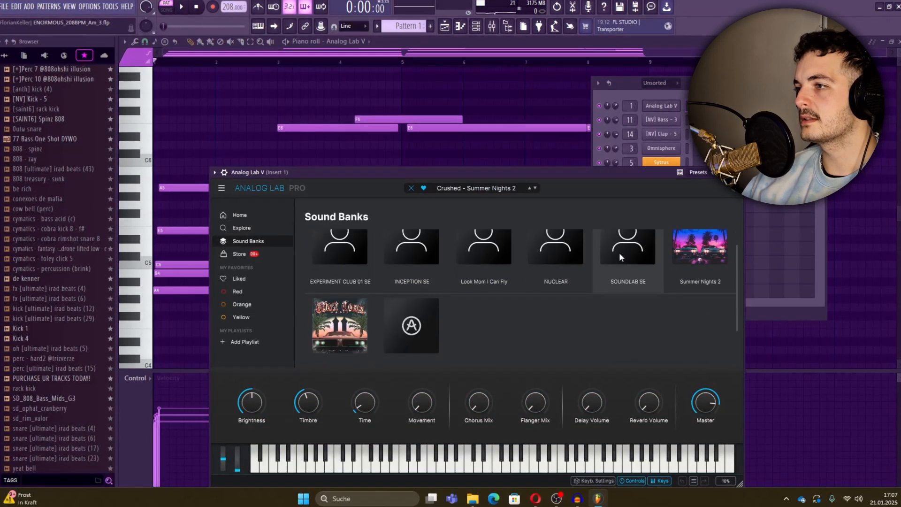
{"action": "scroll", "coordinate": [697, 279], "scroll_direction": "up", "scroll_amount": 1}
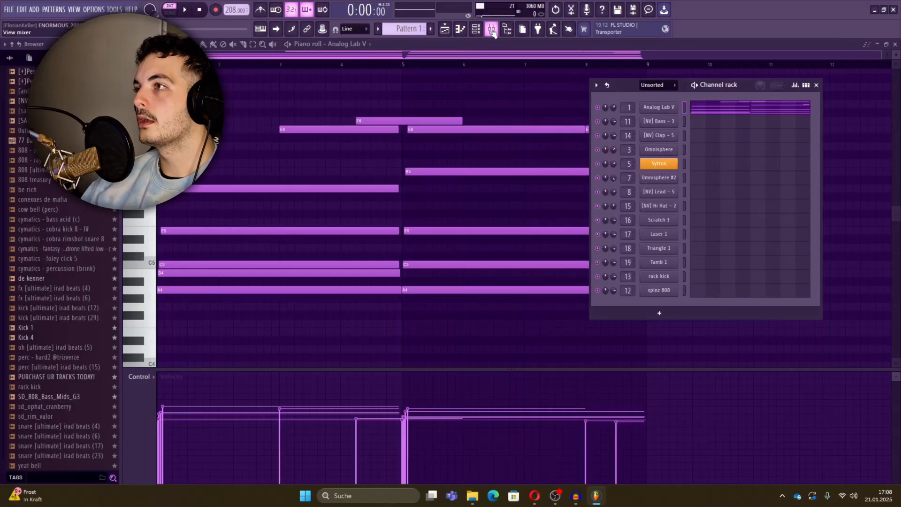
Show the mixer and toggle the effect slots of Insert 1.
{"action": "key", "text": "F9"}
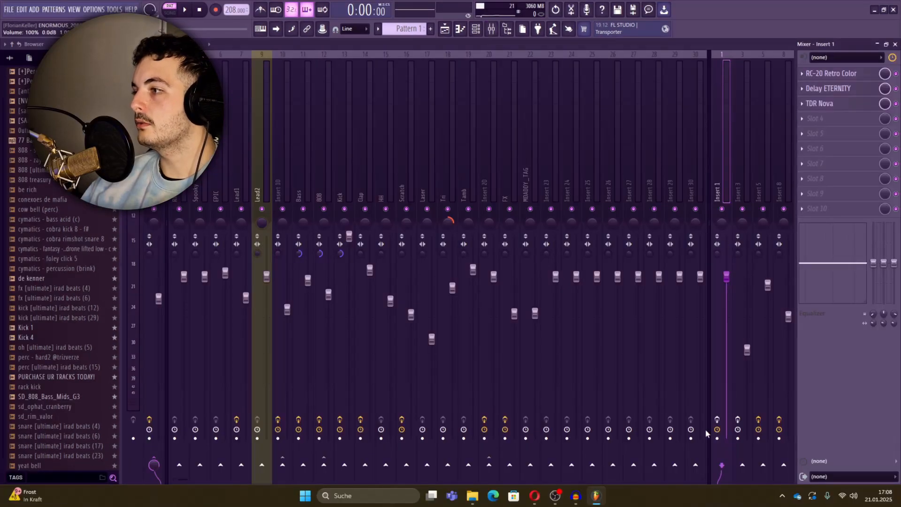
{"action": "left_click", "coordinate": [717, 419]}
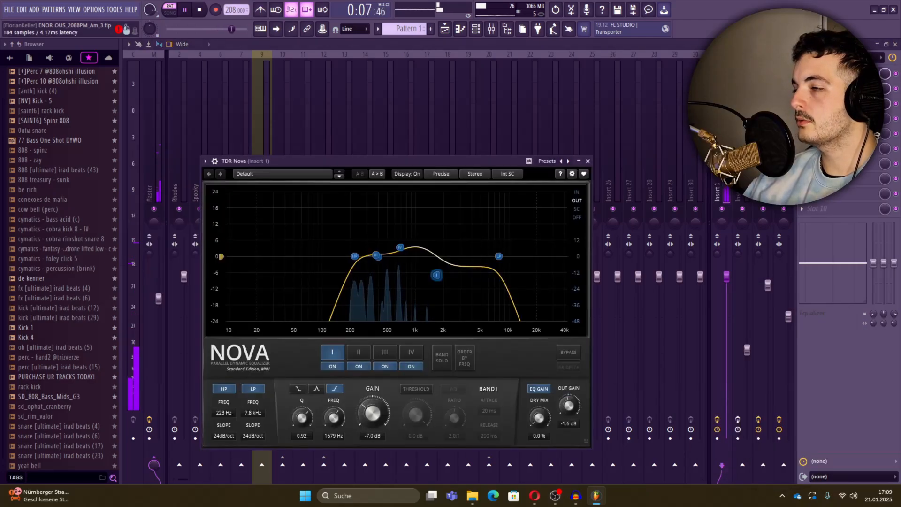
Show the playlist arrangement, stop playback and select Pattern 10.
{"action": "left_click", "coordinate": [445, 29]}
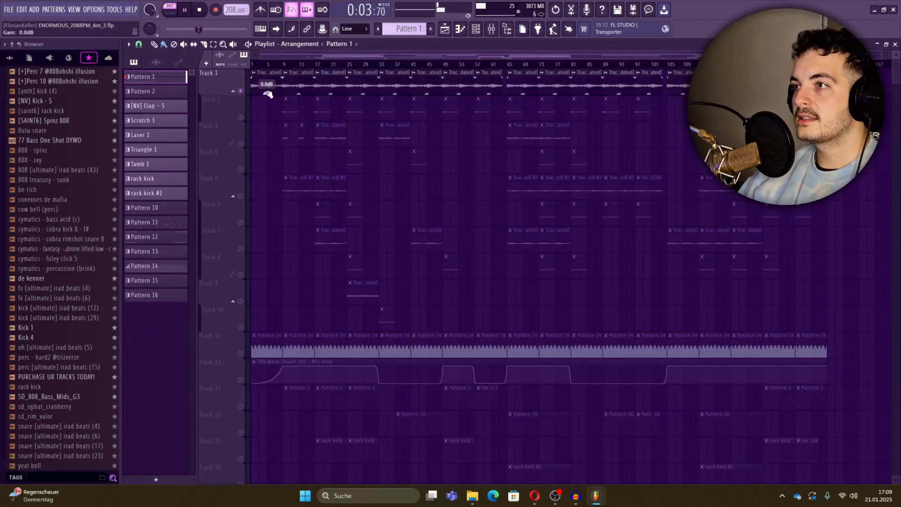
{"action": "key", "text": "space"}
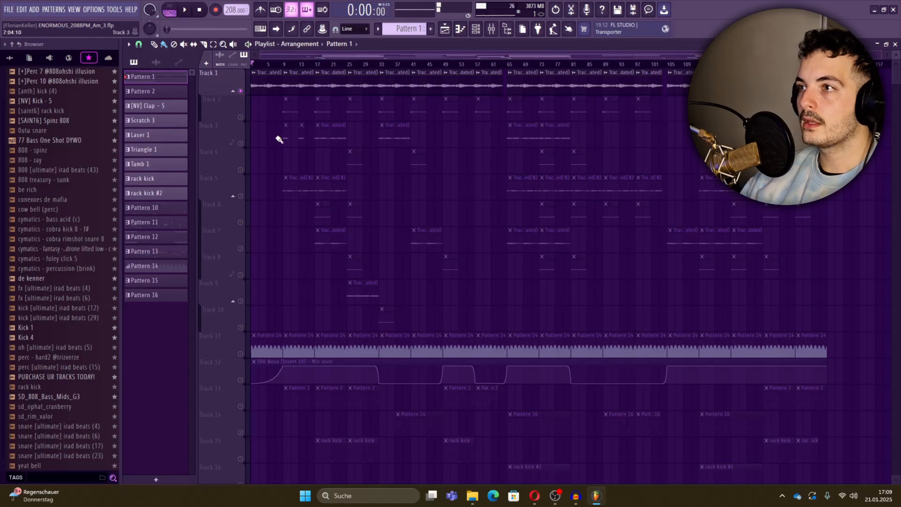
{"action": "left_click", "coordinate": [170, 209]}
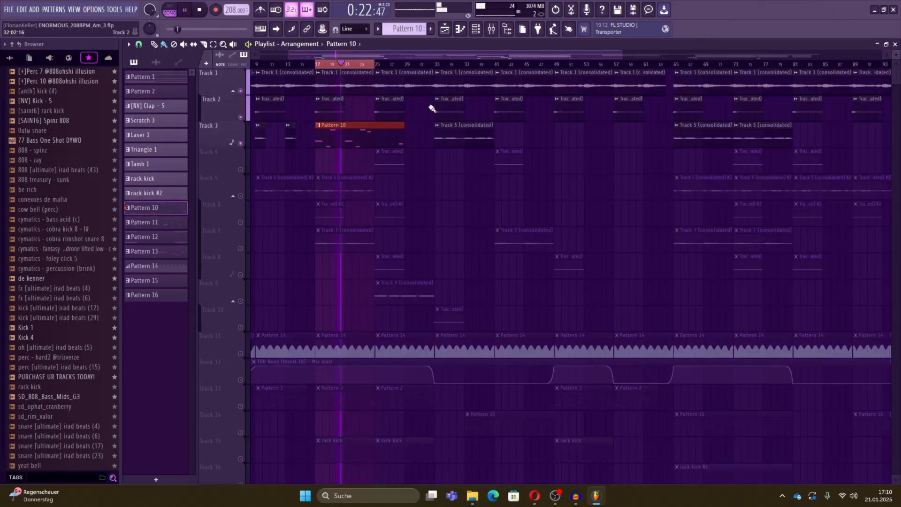
Bring up the channel rack and open the Omnisphere instrument used in Pattern 10.
{"action": "left_click", "coordinate": [493, 31]}
{"action": "left_click", "coordinate": [494, 31]}
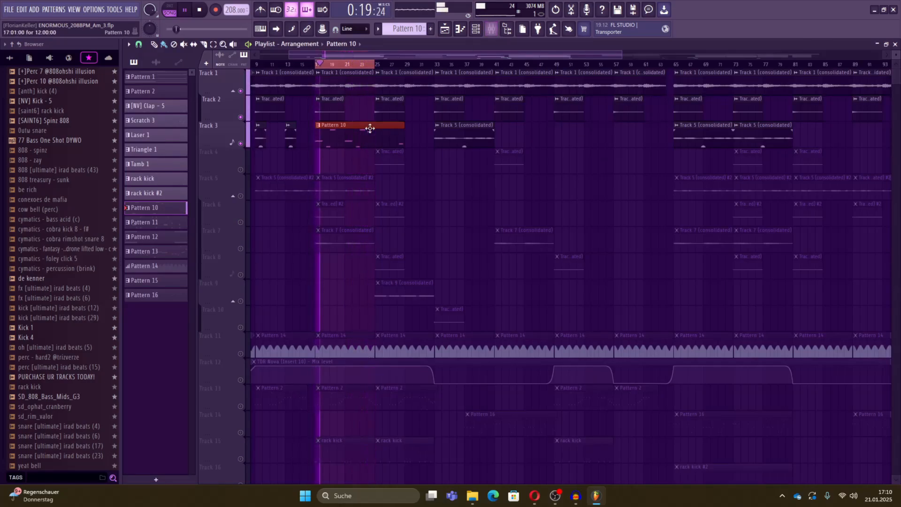
{"action": "left_click", "coordinate": [475, 30]}
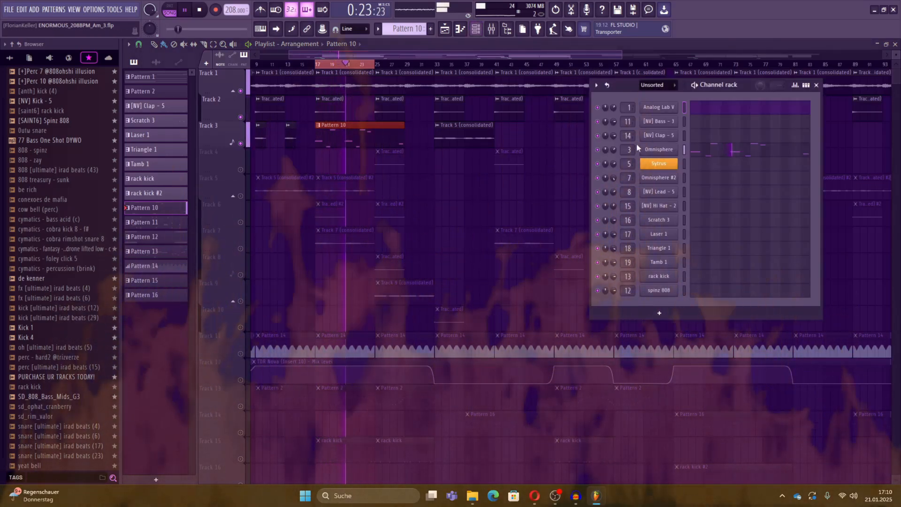
{"action": "left_click", "coordinate": [670, 147]}
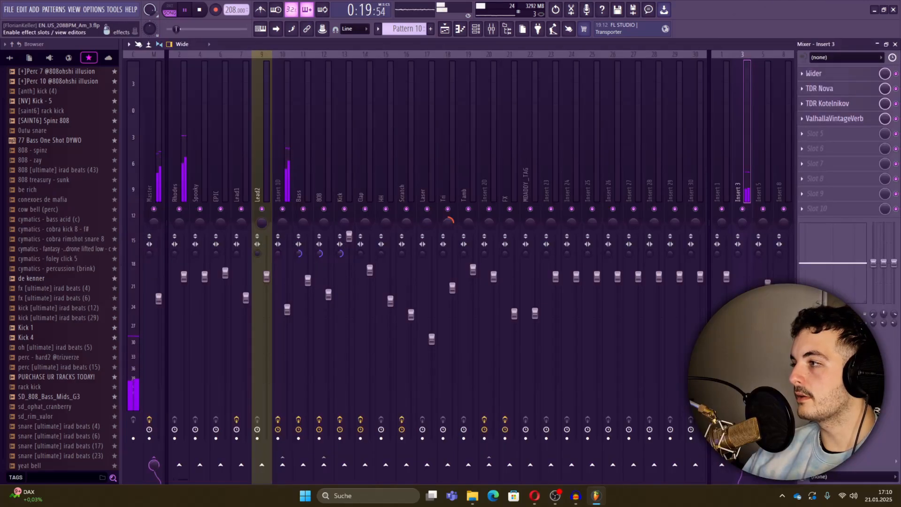
Compare Insert 3's sound by toggling its ValhallaVintageVerb and TDR Nova effects, and inspect the TDR Nova curve.
{"action": "left_click", "coordinate": [896, 118]}
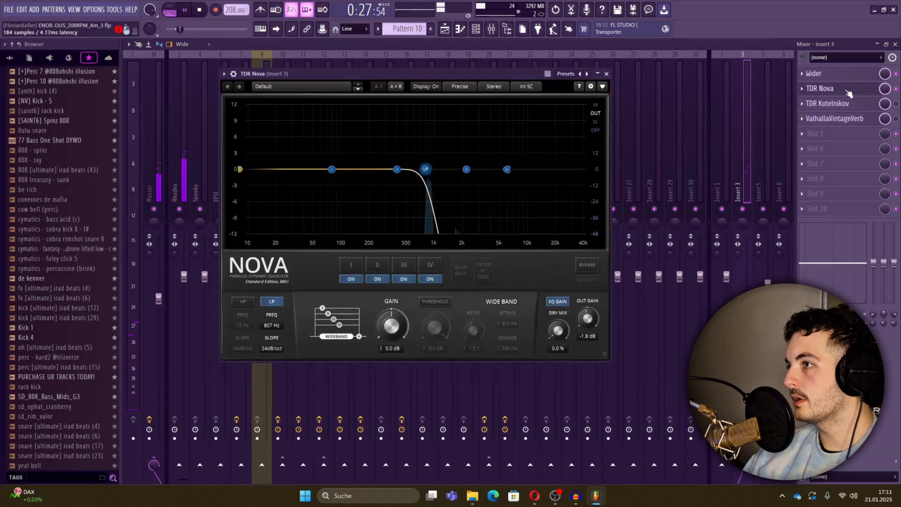
{"action": "left_click", "coordinate": [819, 88]}
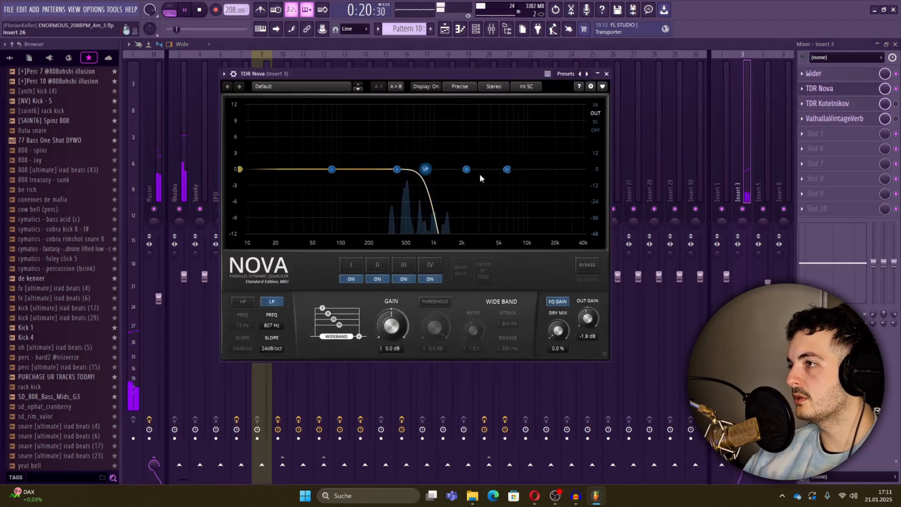
{"action": "left_click", "coordinate": [895, 89]}
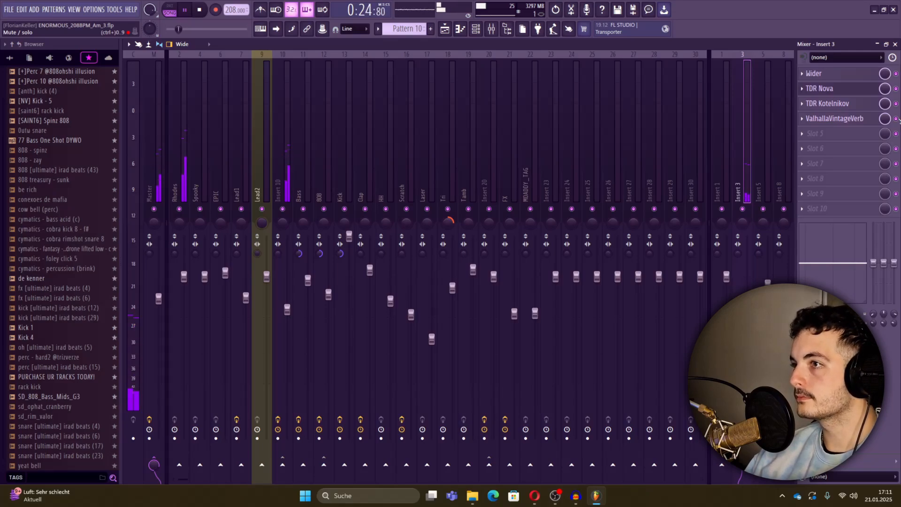
Examine the Omnisphere melody of Pattern 10 in the piano roll, stop playback and return to the playlist.
{"action": "left_click", "coordinate": [475, 29]}
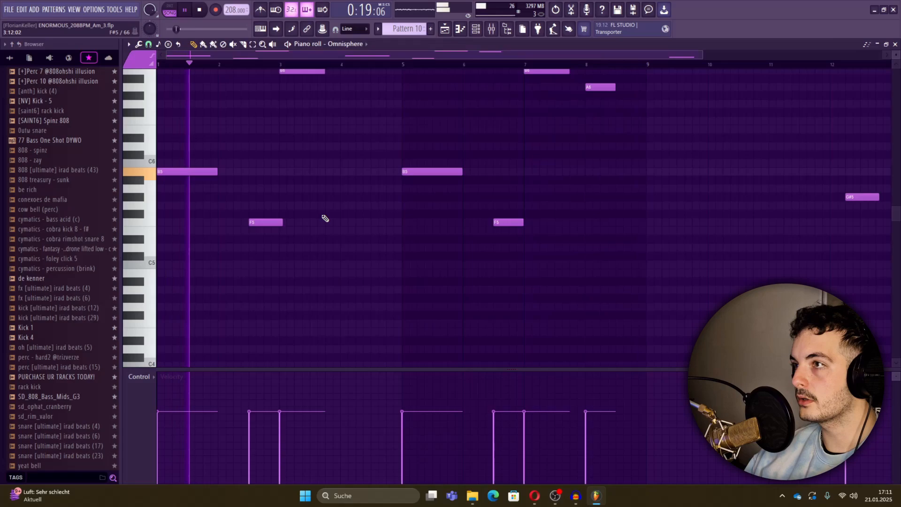
{"action": "scroll", "coordinate": [316, 217], "scroll_direction": "up", "scroll_amount": 3}
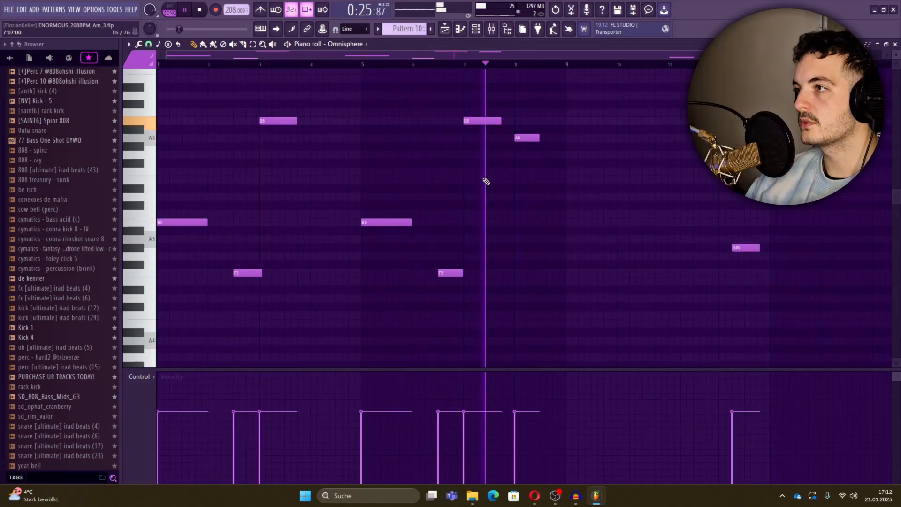
{"action": "key", "text": "space"}
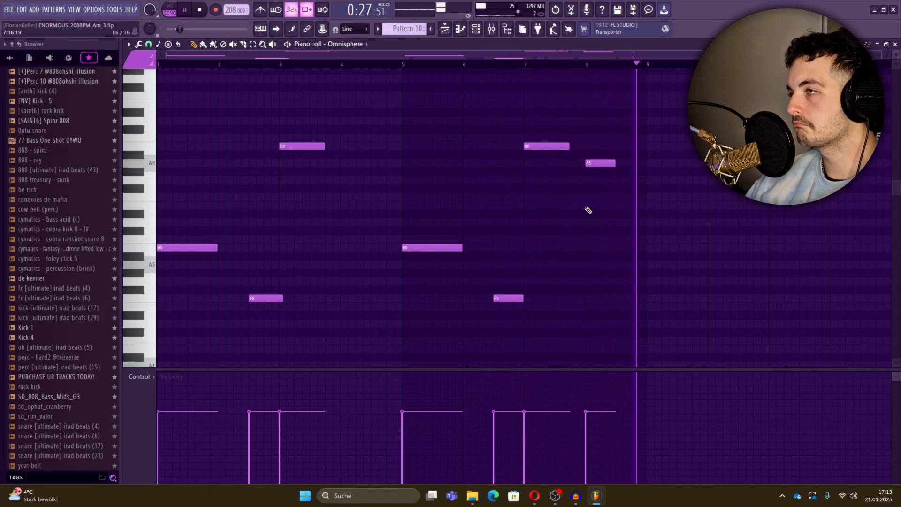
{"action": "left_click", "coordinate": [445, 32]}
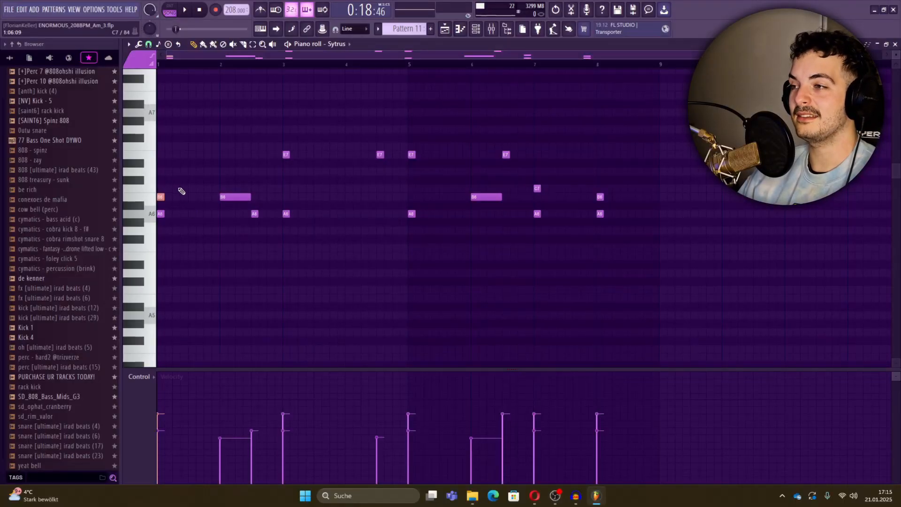
Try extra notes in bar 1 of the Sytrus melody: a C7 at the start and an E7 near the bar's end.
{"action": "left_click", "coordinate": [161, 189]}
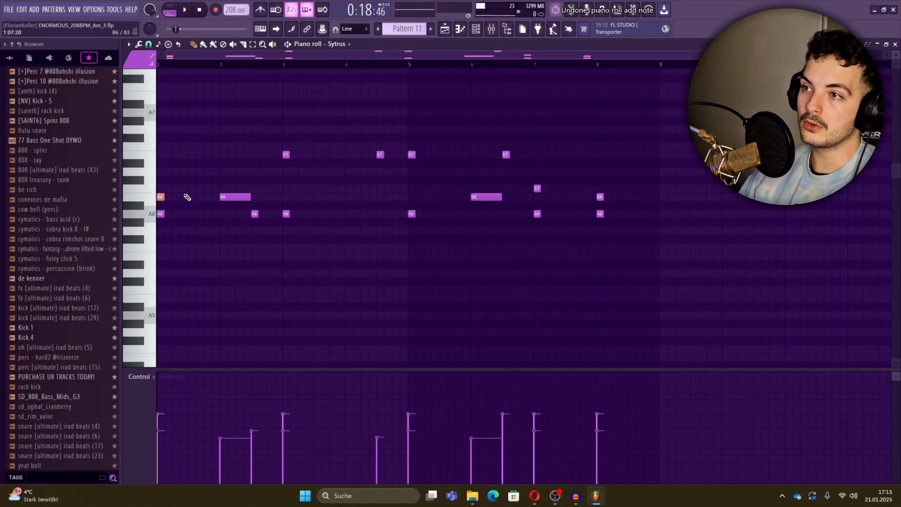
{"action": "left_click", "coordinate": [207, 155]}
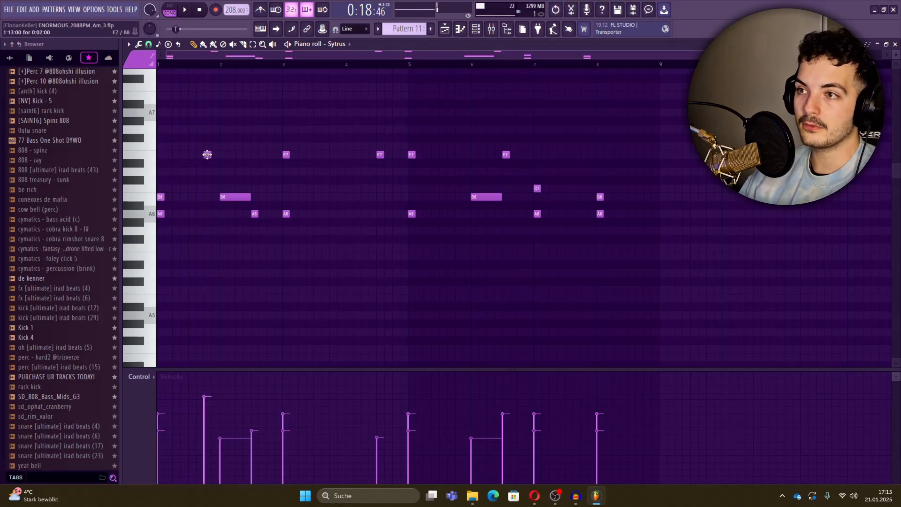
{"action": "mouse_move", "coordinate": [207, 154]}
{"action": "left_mouse_down"}
{"action": "mouse_move", "coordinate": [207, 225]}
{"action": "mouse_move", "coordinate": [207, 154]}
{"action": "left_mouse_up"}
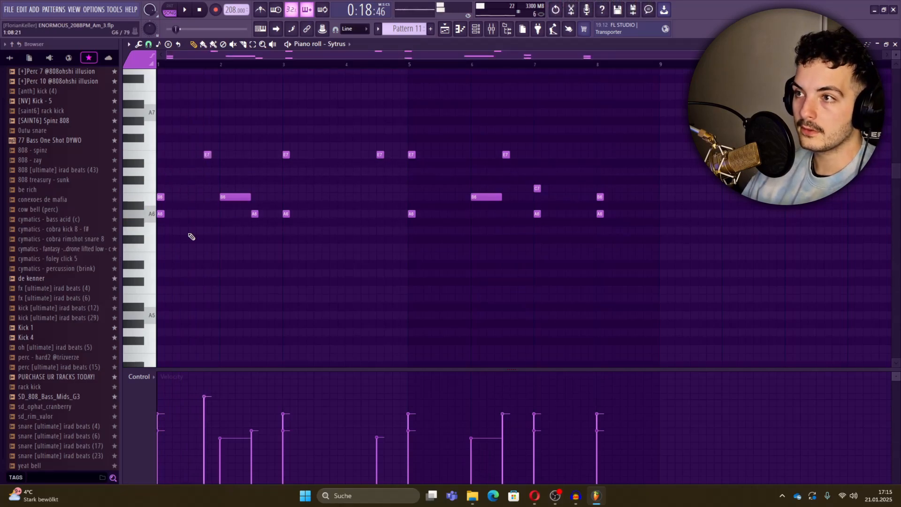
{"action": "right_click", "coordinate": [207, 154]}
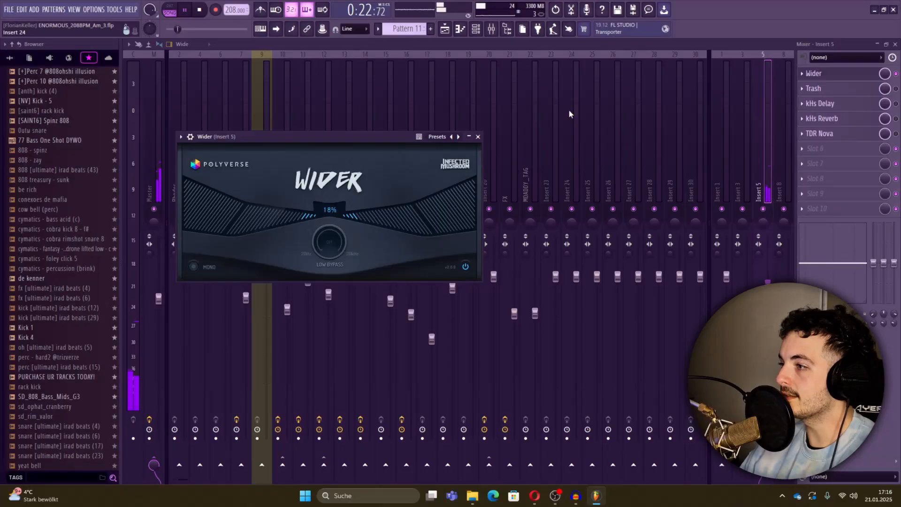
Review the Wider, Trash and kHs Reverb effects on Insert 5 and close their windows.
{"action": "left_click", "coordinate": [478, 137]}
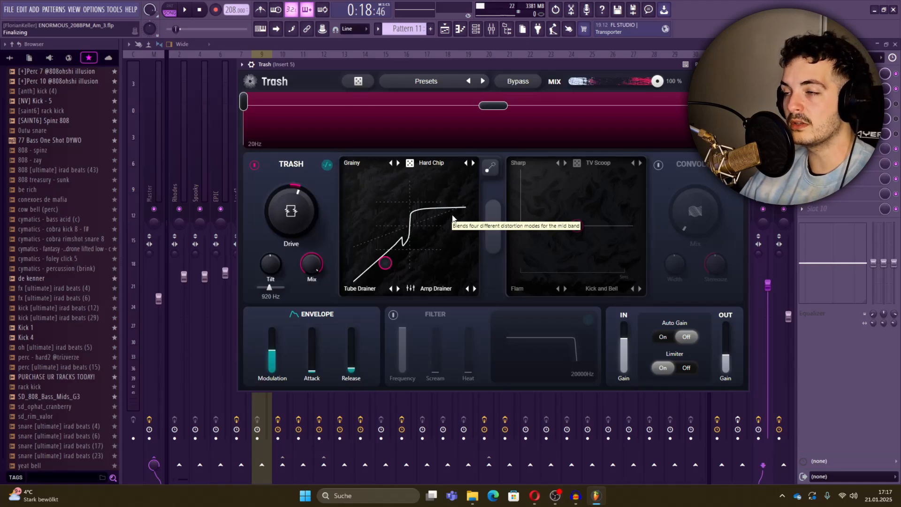
{"action": "left_click", "coordinate": [743, 64]}
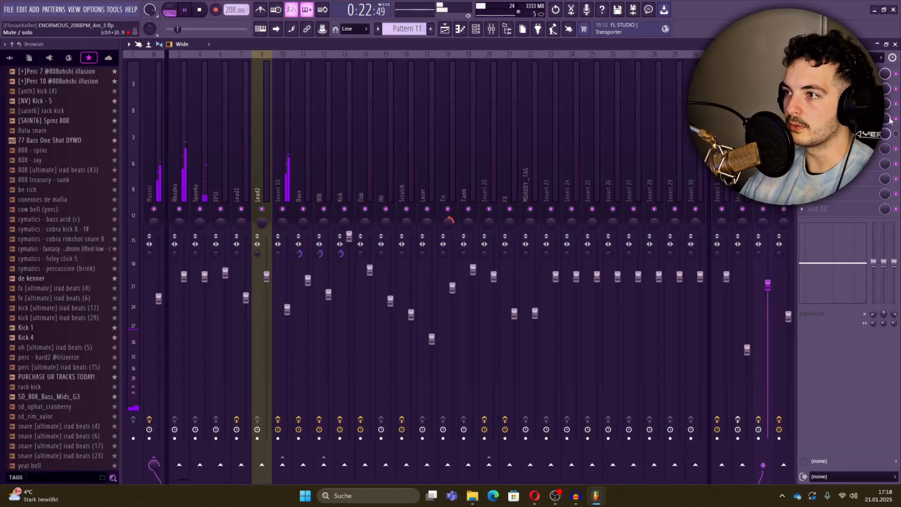
{"action": "left_click", "coordinate": [882, 119]}
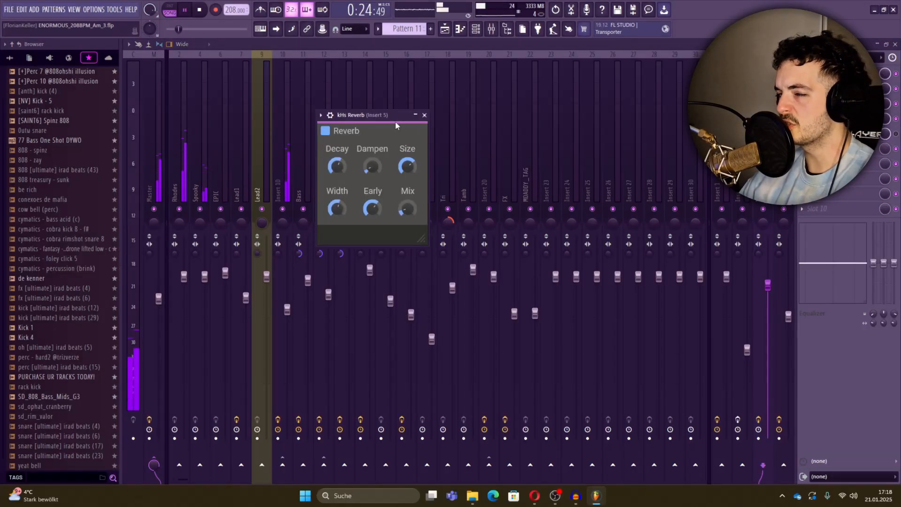
{"action": "left_click", "coordinate": [424, 115]}
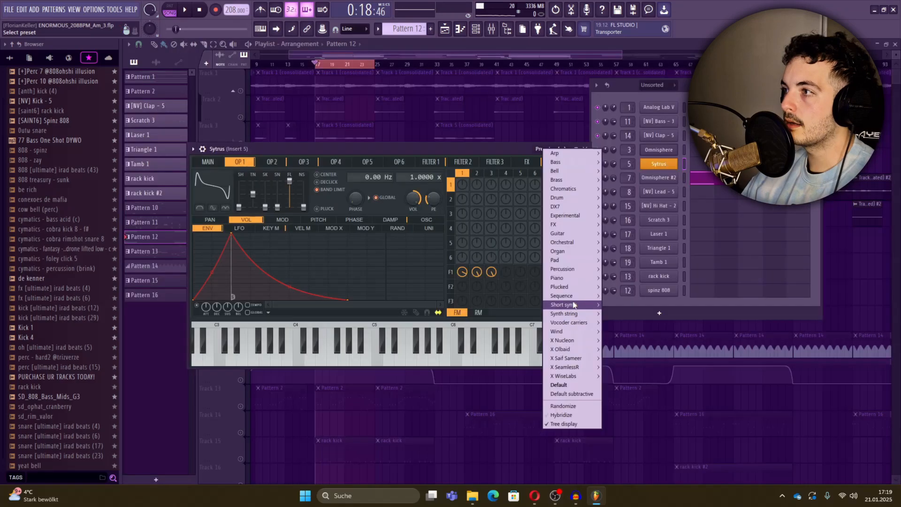
Look through the preset categories of the Sytrus instrument without loading one.
{"action": "mouse_move", "coordinate": [573, 305]}
{"action": "left_click", "coordinate": [425, 148]}
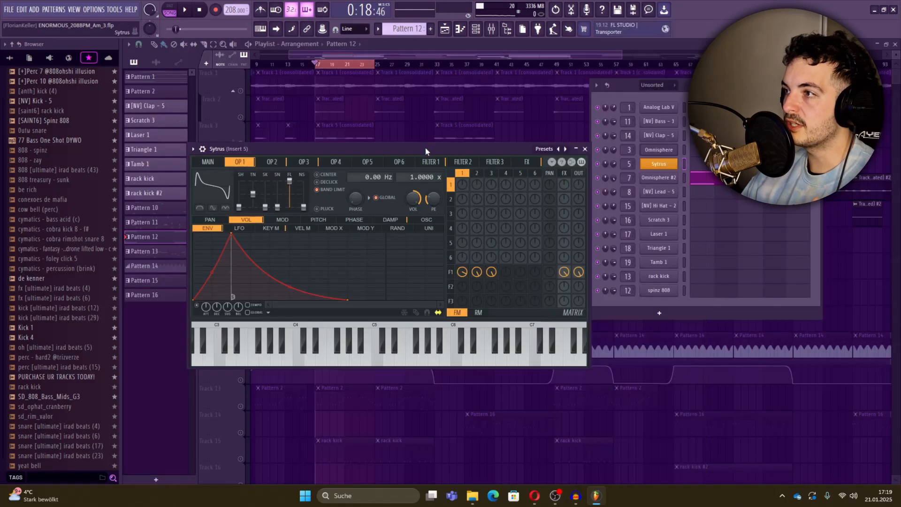
{"action": "left_click", "coordinate": [544, 149]}
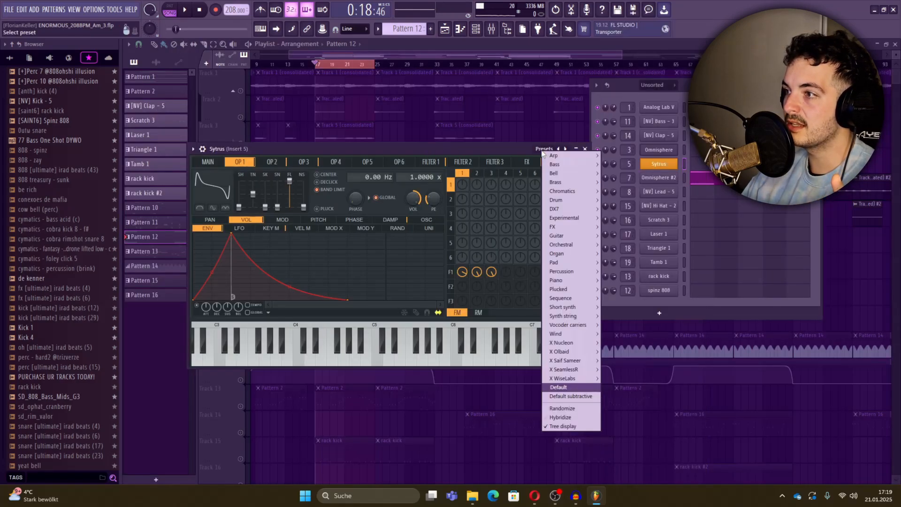
{"action": "left_click", "coordinate": [544, 149]}
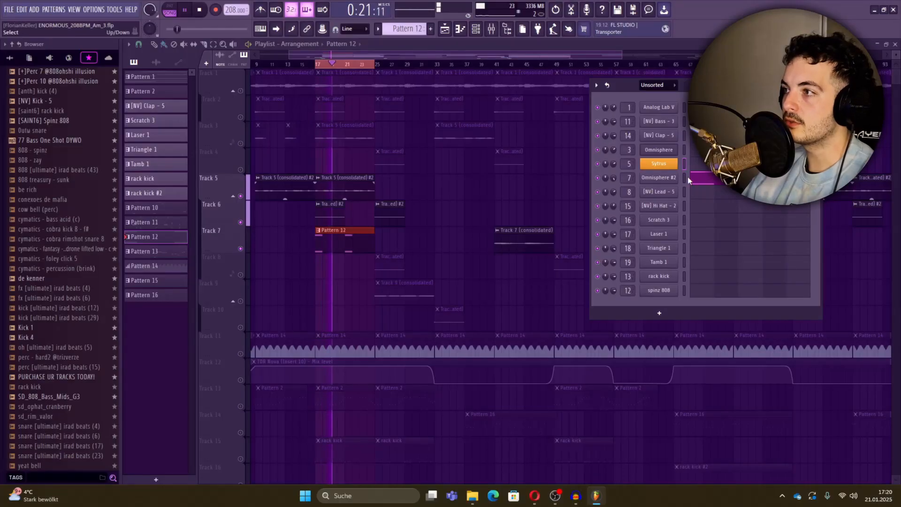
Restart playback, solo Track 7 to hear Pattern 12 on its own, and unsolo it.
{"action": "key", "text": "space"}
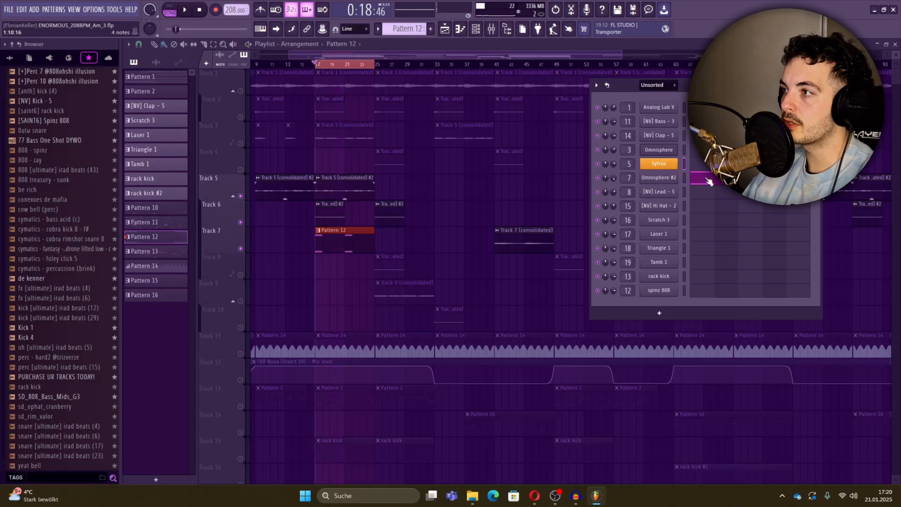
{"action": "key", "text": "space"}
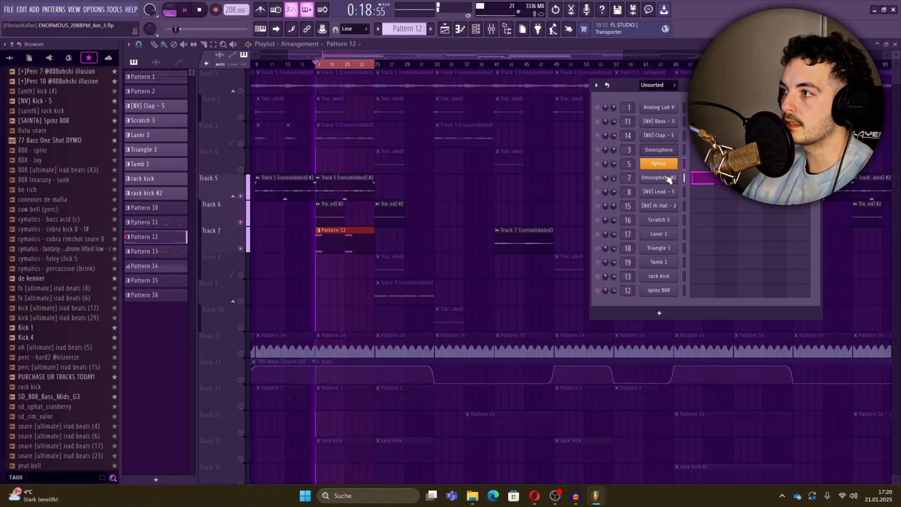
{"action": "right_click", "coordinate": [241, 248]}
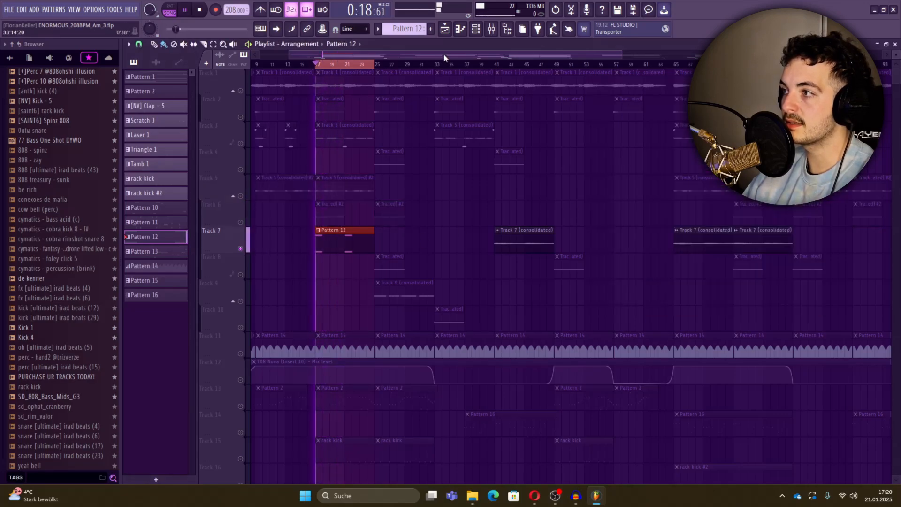
{"action": "right_click", "coordinate": [241, 248]}
{"action": "right_click", "coordinate": [240, 249]}
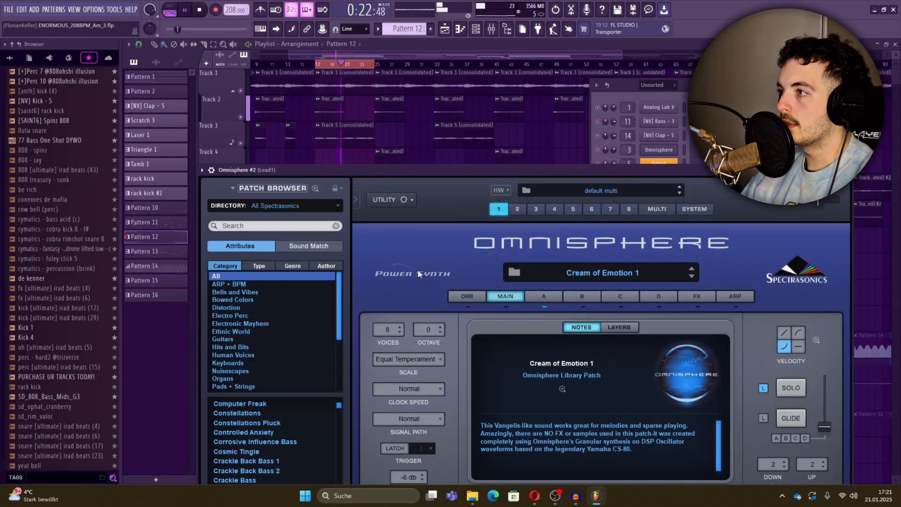
Browse the patch categories of Omnisphere #2 and close its window.
{"action": "scroll", "coordinate": [300, 333], "scroll_direction": "down", "scroll_amount": 3}
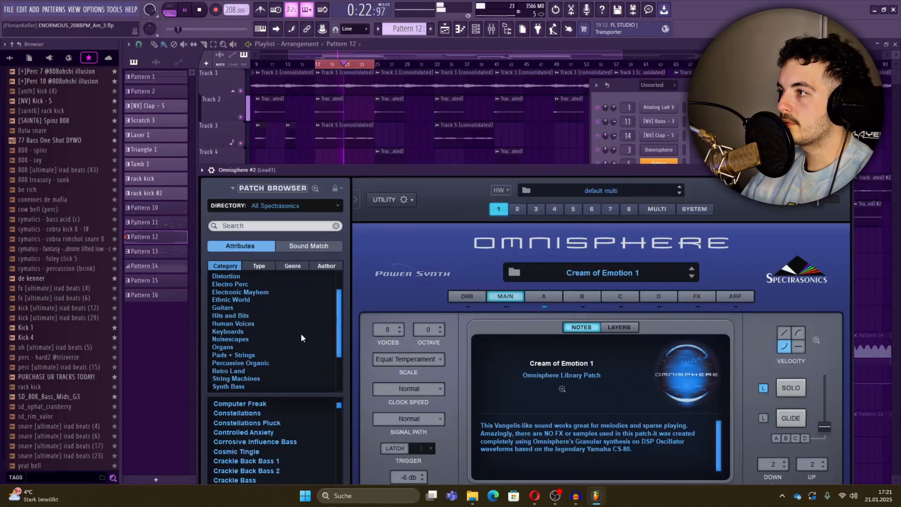
{"action": "key", "text": "Escape"}
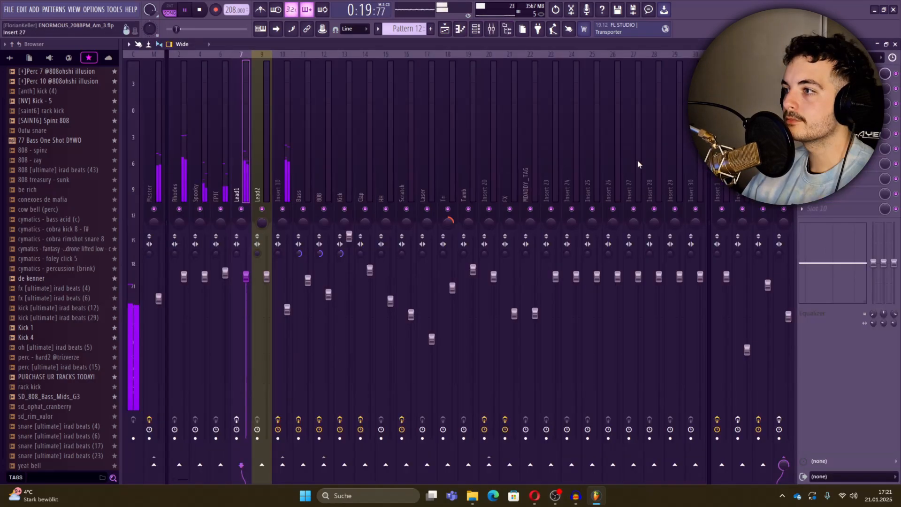
Review the Omnisphere #2 notes of Pattern 12 in the piano roll, check its channel in the channel rack, and return to the mixer.
{"action": "left_click", "coordinate": [781, 169]}
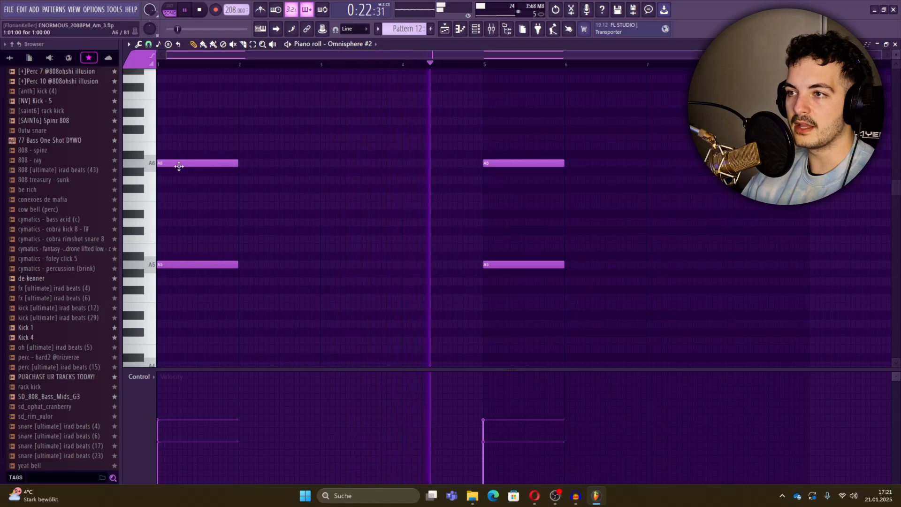
{"action": "left_click", "coordinate": [476, 29]}
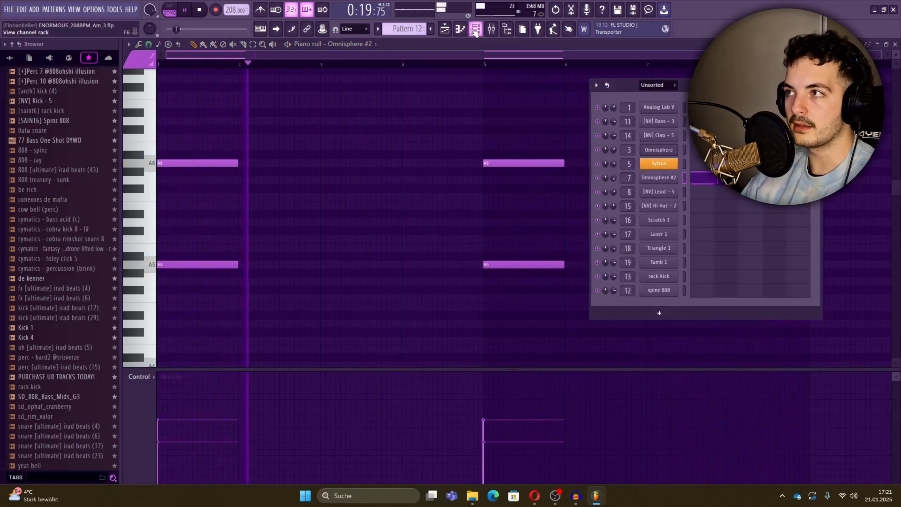
{"action": "left_click", "coordinate": [475, 29]}
{"action": "left_click", "coordinate": [490, 29]}
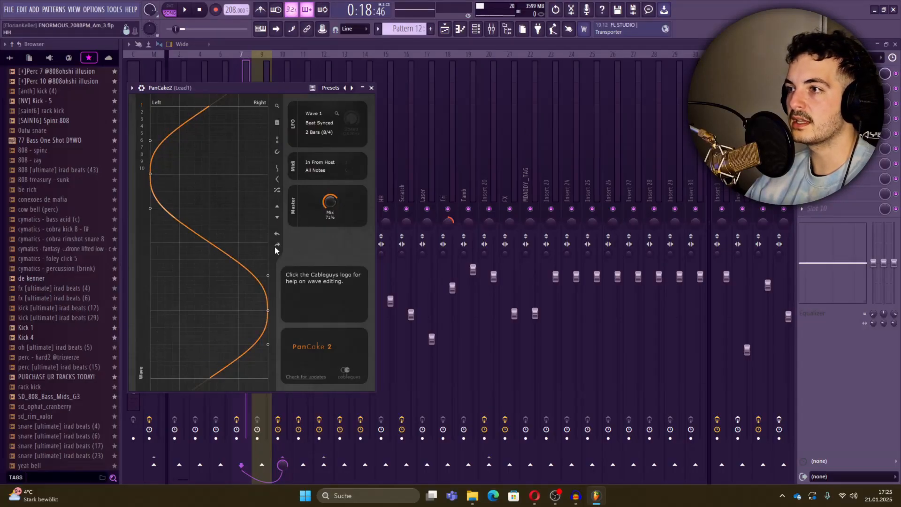
Close the PanCake2 effect on Lead1 and play the Track 9 clip's section in the playlist.
{"action": "left_click", "coordinate": [371, 88]}
{"action": "left_click", "coordinate": [445, 29]}
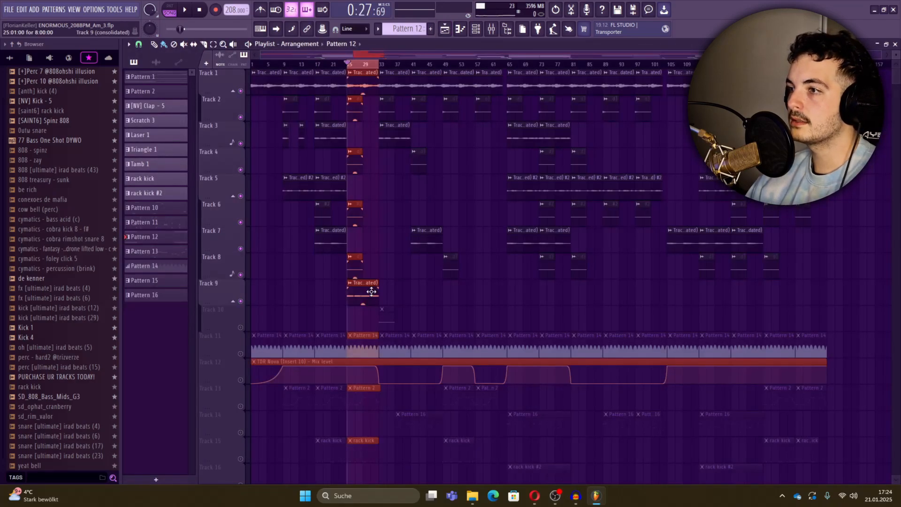
{"action": "scroll", "coordinate": [371, 292], "scroll_direction": "down", "scroll_amount": 5}
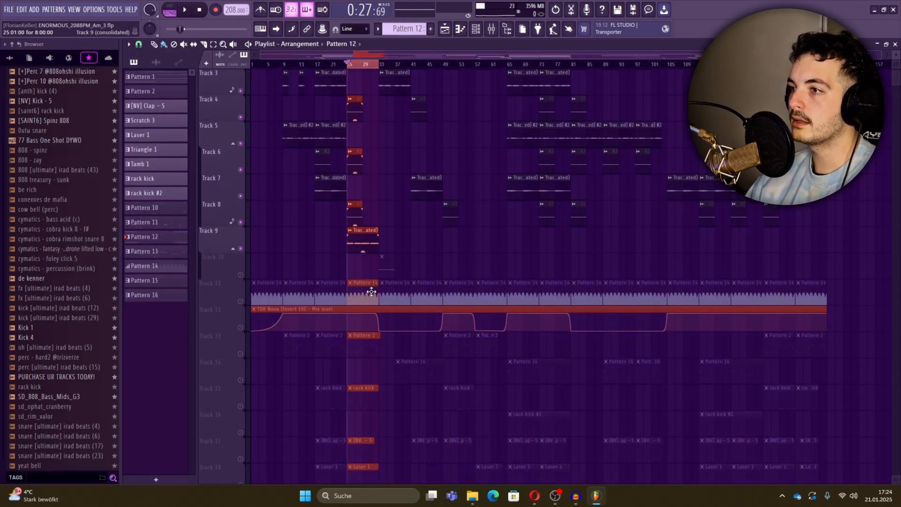
{"action": "scroll", "coordinate": [368, 300], "scroll_direction": "up", "scroll_amount": 5}
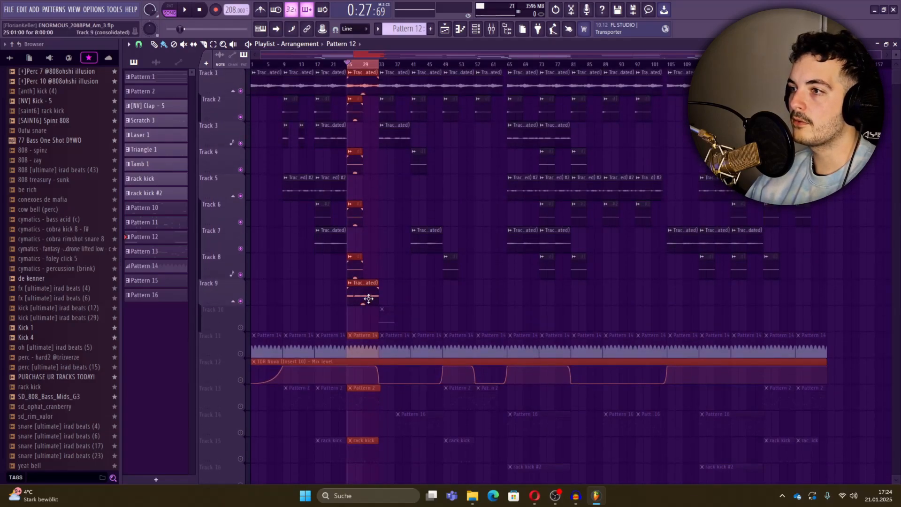
{"action": "key", "text": "space"}
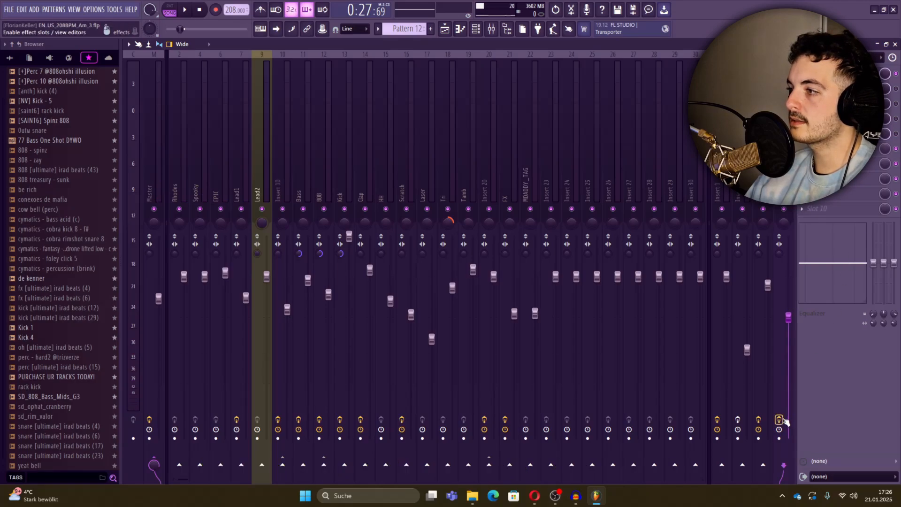
Play the section while viewing Insert 8's effects and open its TDR Kotelnikov.
{"action": "key", "text": "space"}
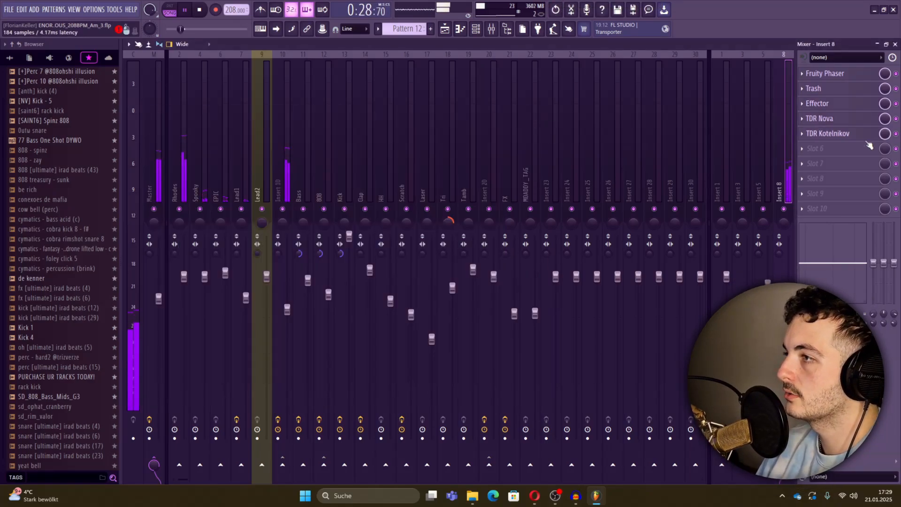
{"action": "left_click", "coordinate": [867, 139]}
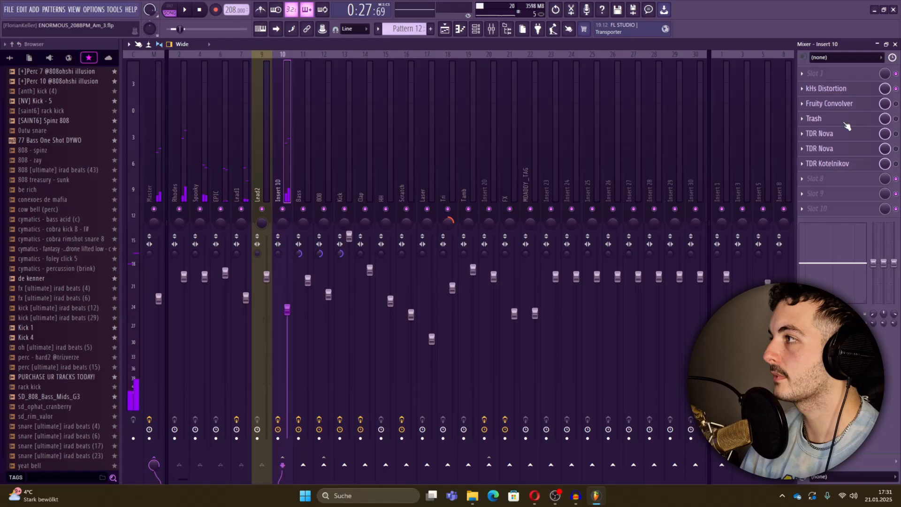
Enable the TDR Nova in slot 5 of Insert 10 during playback and open its window.
{"action": "key", "text": "space"}
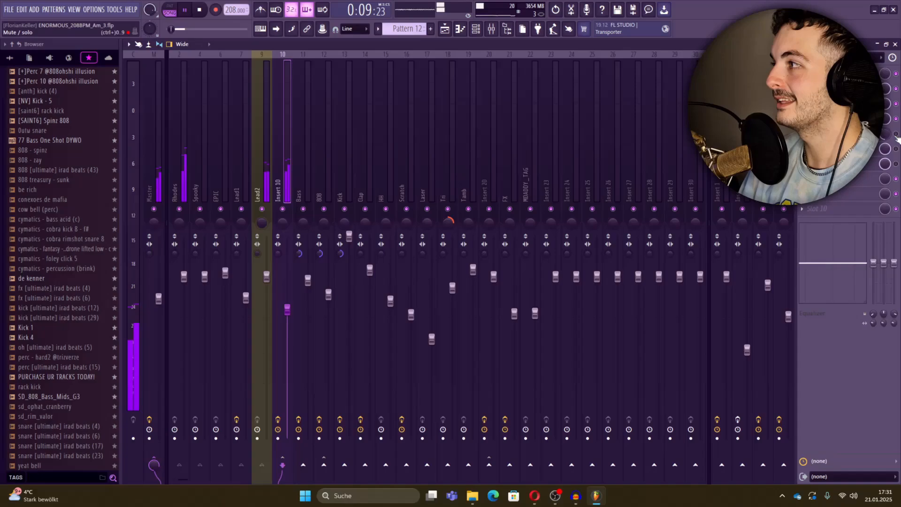
{"action": "left_click", "coordinate": [896, 135]}
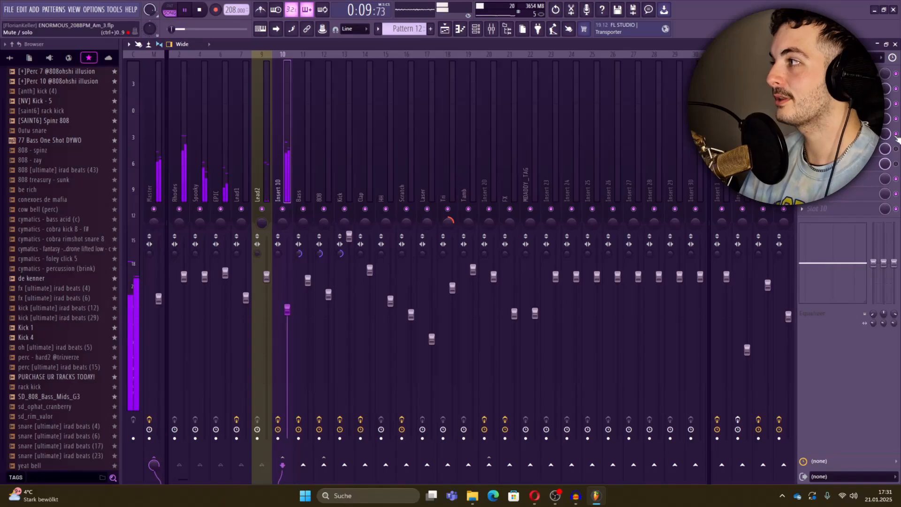
{"action": "left_click", "coordinate": [844, 134]}
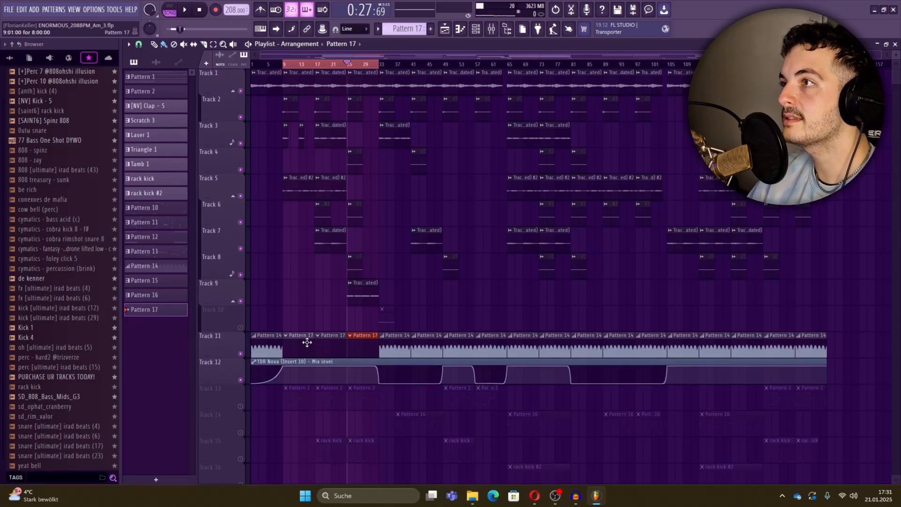
Return to the mixer and open the controller-link settings for the last tweaked parameter, TDR Nova's Band 1 Frequency on Insert 10.
{"action": "left_click", "coordinate": [486, 35]}
{"action": "left_click", "coordinate": [491, 29]}
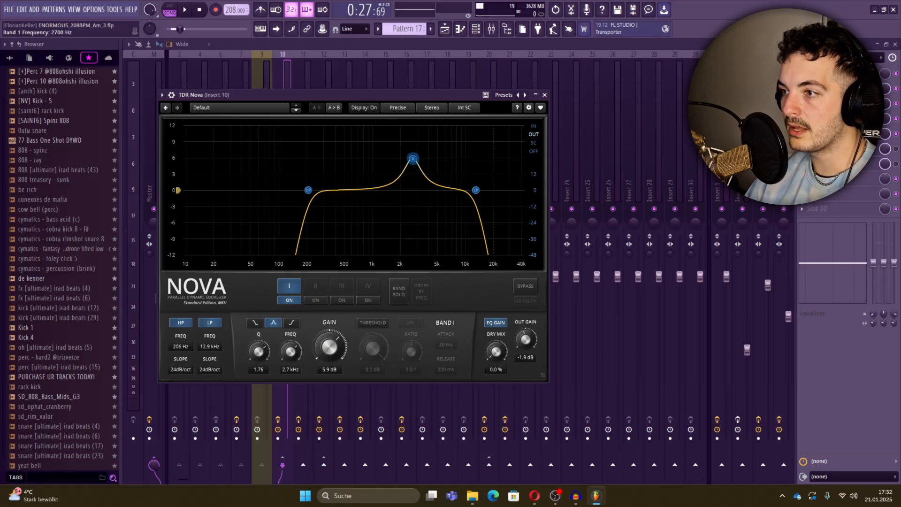
{"action": "left_click", "coordinate": [120, 12]}
{"action": "mouse_move", "coordinate": [155, 40]}
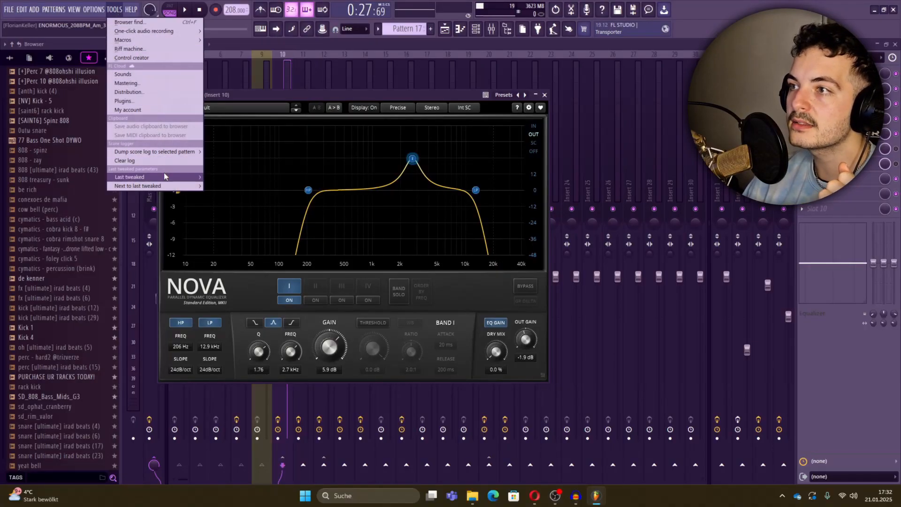
{"action": "mouse_move", "coordinate": [164, 175]}
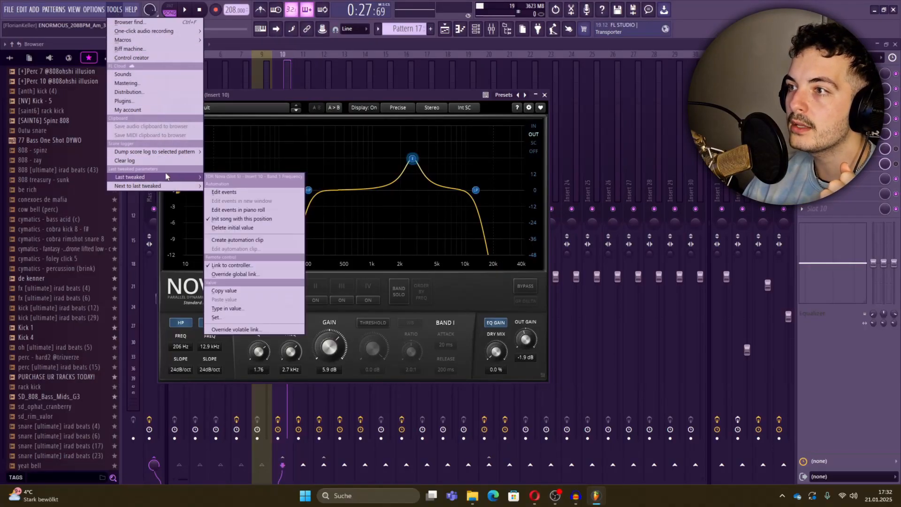
{"action": "left_click", "coordinate": [256, 266]}
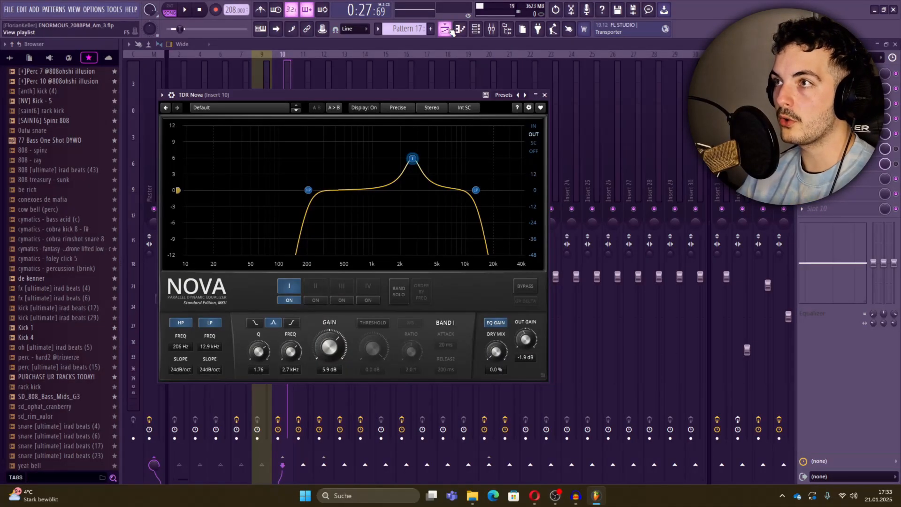
Return to the playlist, check the recording filter options, and close them without changing anything.
{"action": "left_click", "coordinate": [445, 30]}
{"action": "right_click", "coordinate": [216, 13]}
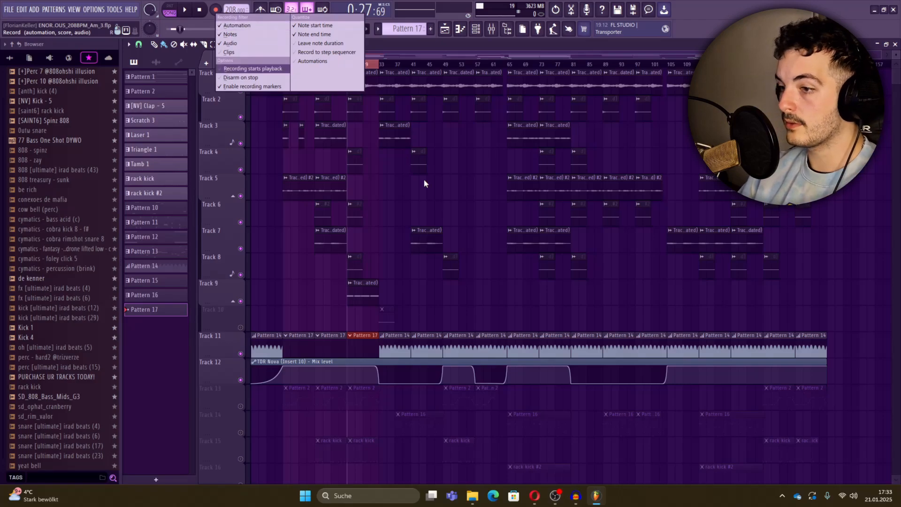
{"action": "left_click", "coordinate": [445, 303]}
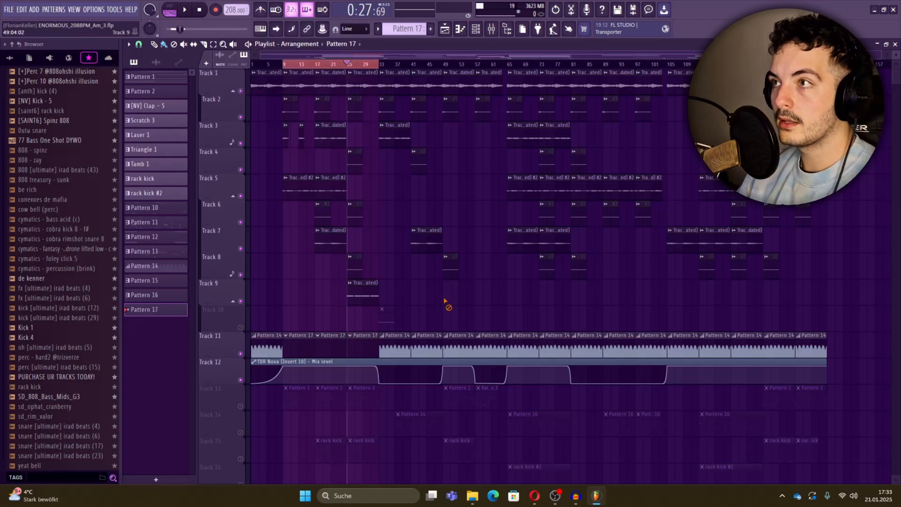
Record TDR Nova frequency automation into the Pattern 17 clips on Track 11 from bar 9, and stop playback.
{"action": "left_click", "coordinate": [198, 9]}
{"action": "left_click", "coordinate": [215, 10]}
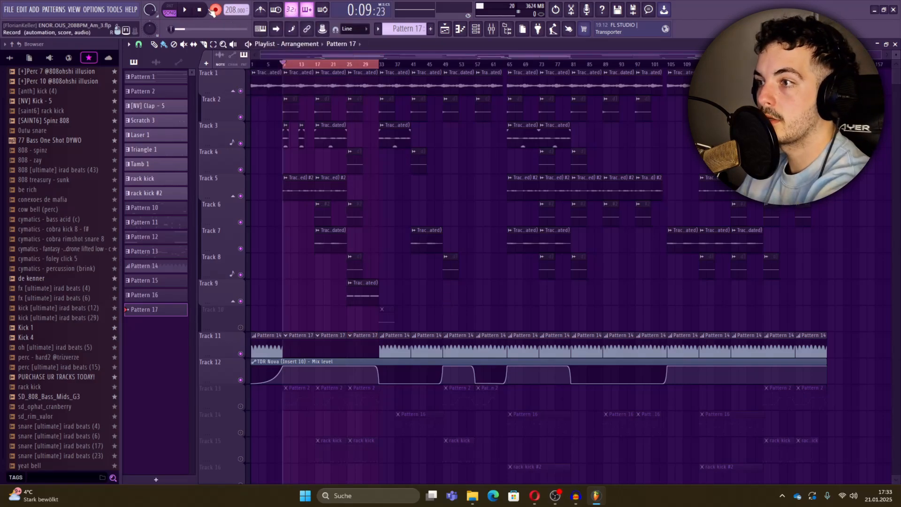
{"action": "left_click", "coordinate": [186, 11]}
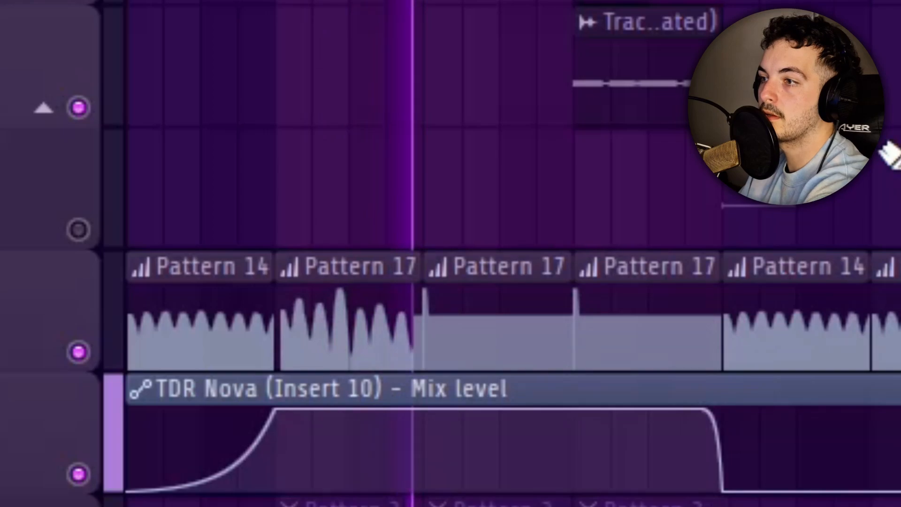
{"action": "key", "text": "space"}
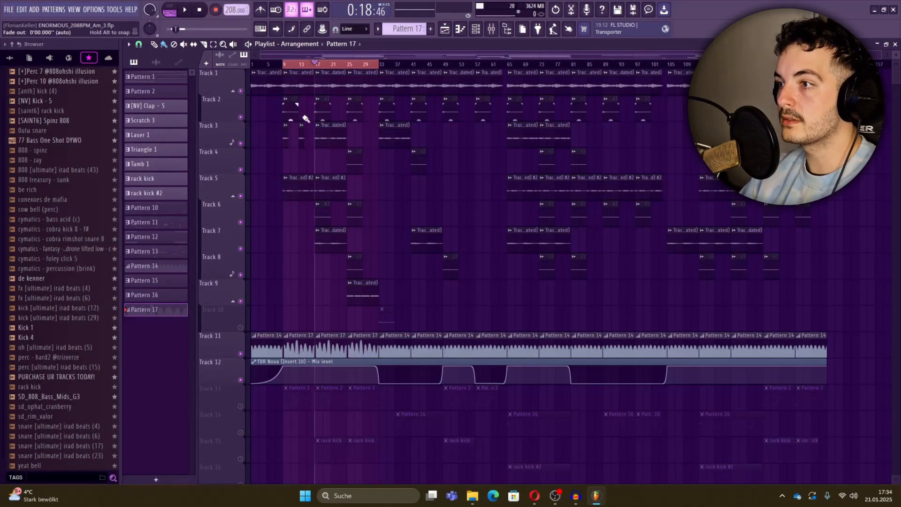
Undo the recorded automation and the Pattern 17 clip placement to restore the Pattern 14 clips on Track 11.
{"action": "key", "text": "ctrl+z"}
{"action": "key", "text": "ctrl+z"}
{"action": "key", "text": "ctrl+z"}
{"action": "key", "text": "ctrl+z"}
{"action": "key", "text": "ctrl+z"}
{"action": "key", "text": "ctrl+z"}
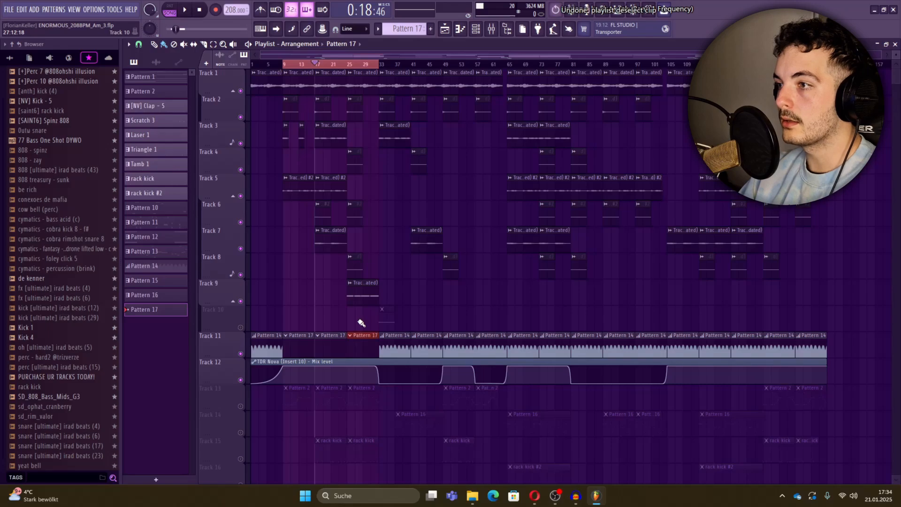
{"action": "key", "text": "ctrl+z"}
{"action": "key", "text": "ctrl+z"}
{"action": "key", "text": "ctrl+z"}
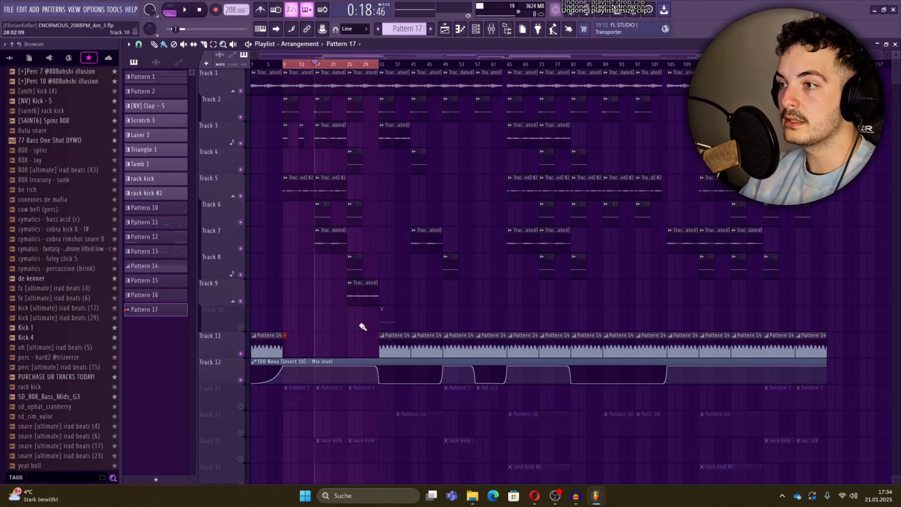
{"action": "key", "text": "ctrl+z"}
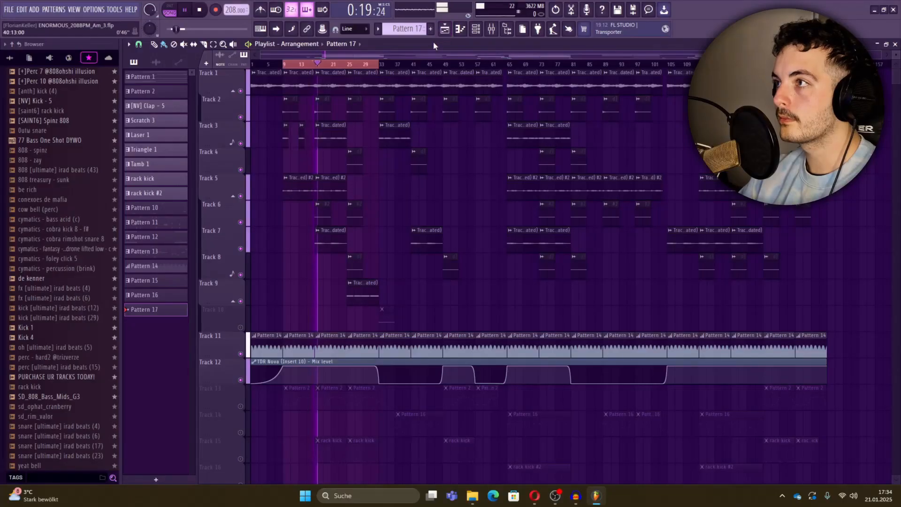
Check the mixer levels during playback, listen to the arrangement from about bar 27, and stop playback.
{"action": "left_click", "coordinate": [491, 28]}
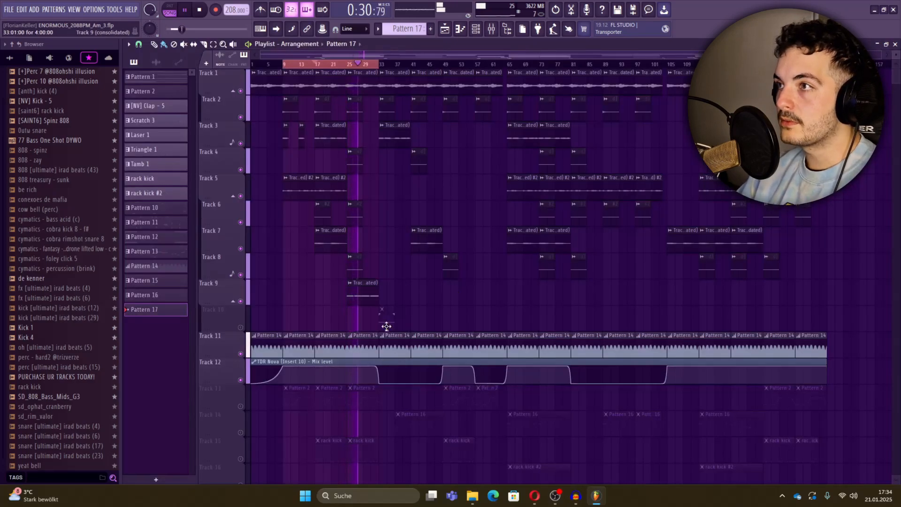
{"action": "left_click", "coordinate": [356, 64]}
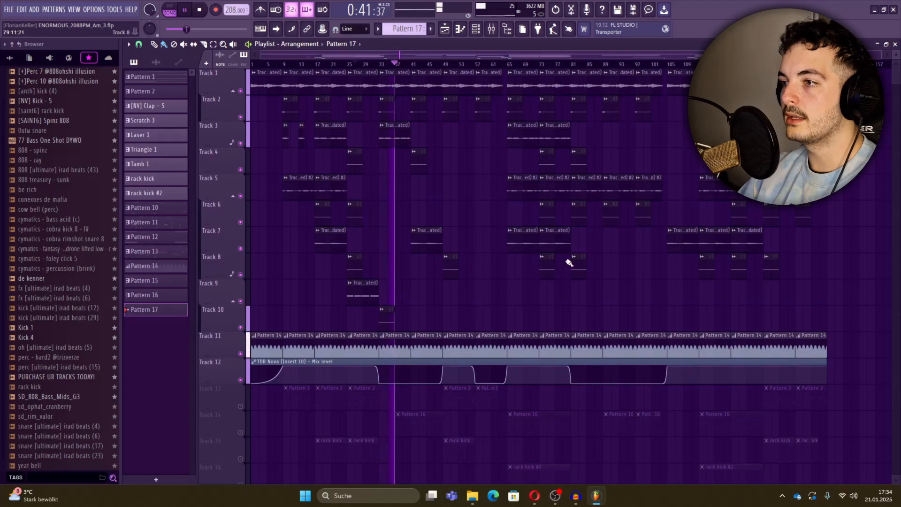
{"action": "key", "text": "space"}
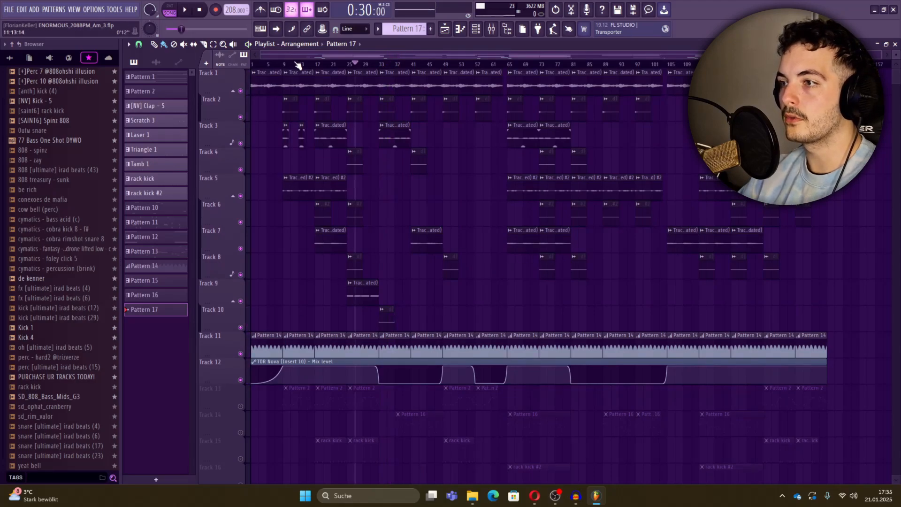
Move the playhead to about bar 9 and look over the melody, automation and drum tracks of the arrangement.
{"action": "left_click", "coordinate": [288, 65]}
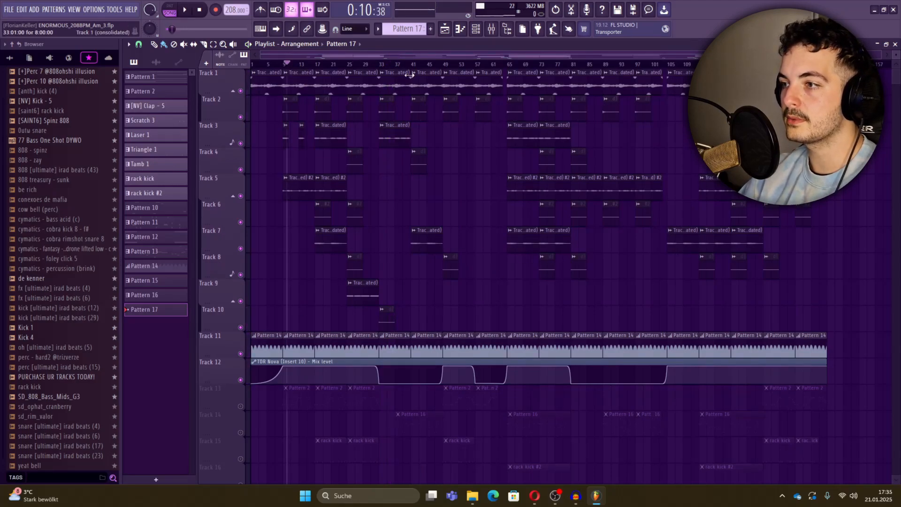
{"action": "scroll", "coordinate": [412, 207], "scroll_direction": "down", "scroll_amount": 2}
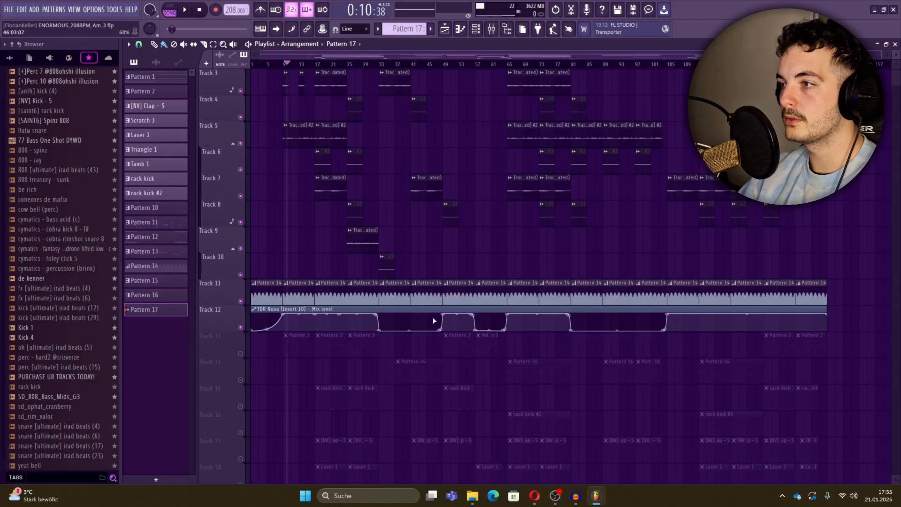
{"action": "scroll", "coordinate": [463, 323], "scroll_direction": "down", "scroll_amount": 1}
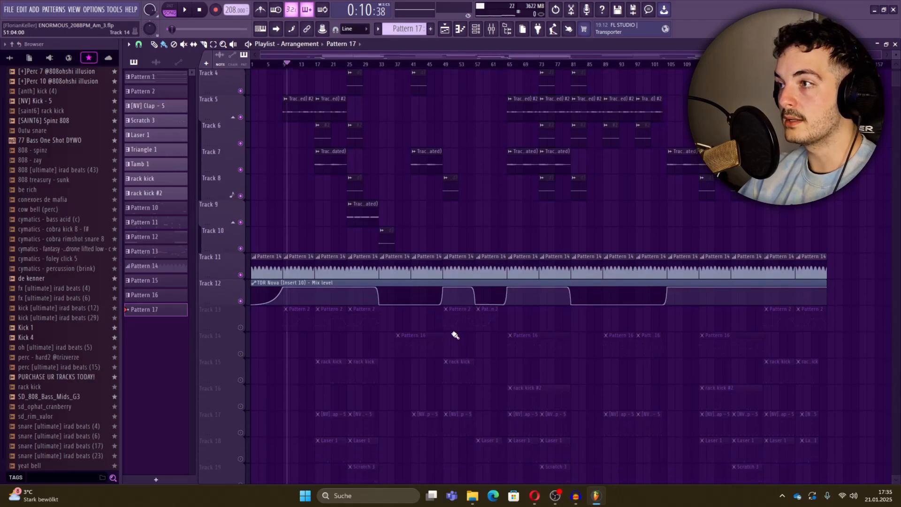
{"action": "scroll", "coordinate": [455, 335], "scroll_direction": "up", "scroll_amount": 2}
{"action": "scroll", "coordinate": [469, 292], "scroll_direction": "up", "scroll_amount": 1}
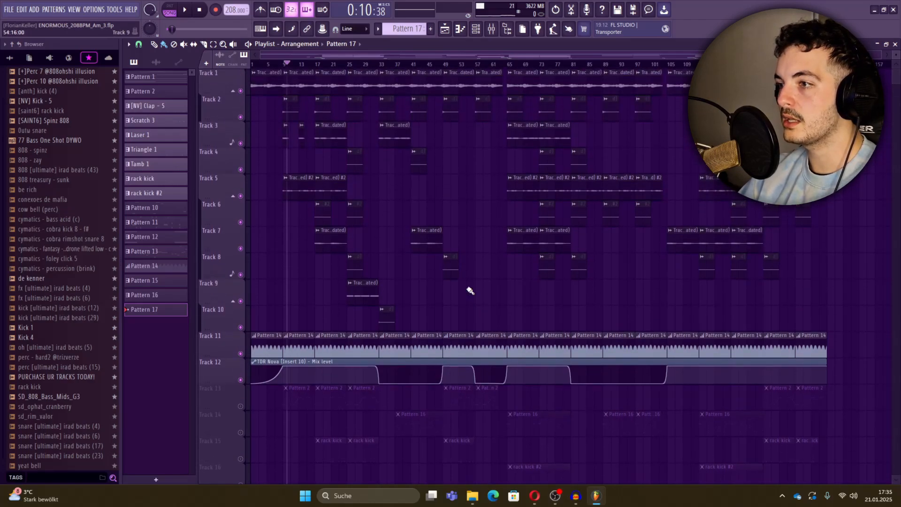
{"action": "scroll", "coordinate": [470, 291], "scroll_direction": "down", "scroll_amount": 2}
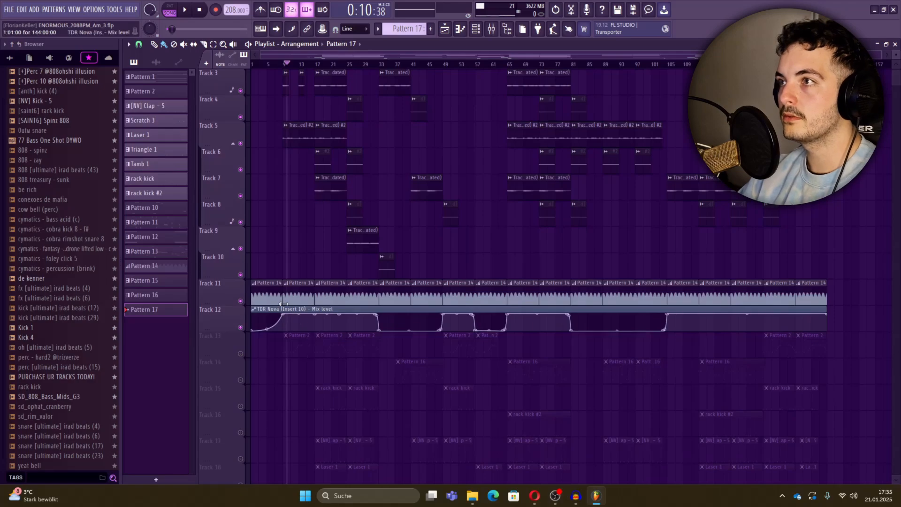
Listen to bars 17 to 33 with Pattern 2 on Track 13 active and switch to the mixer's Bass track.
{"action": "left_click", "coordinate": [279, 64]}
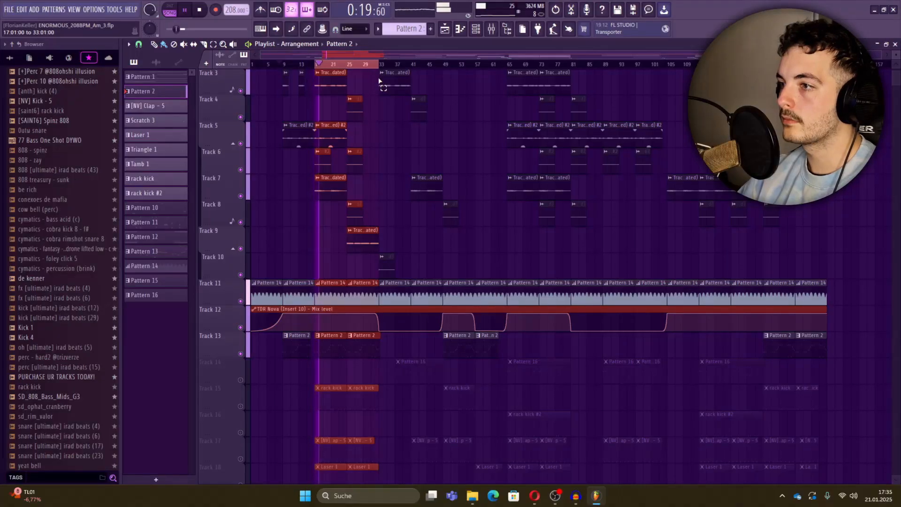
{"action": "scroll", "coordinate": [469, 165], "scroll_direction": "down", "scroll_amount": 3}
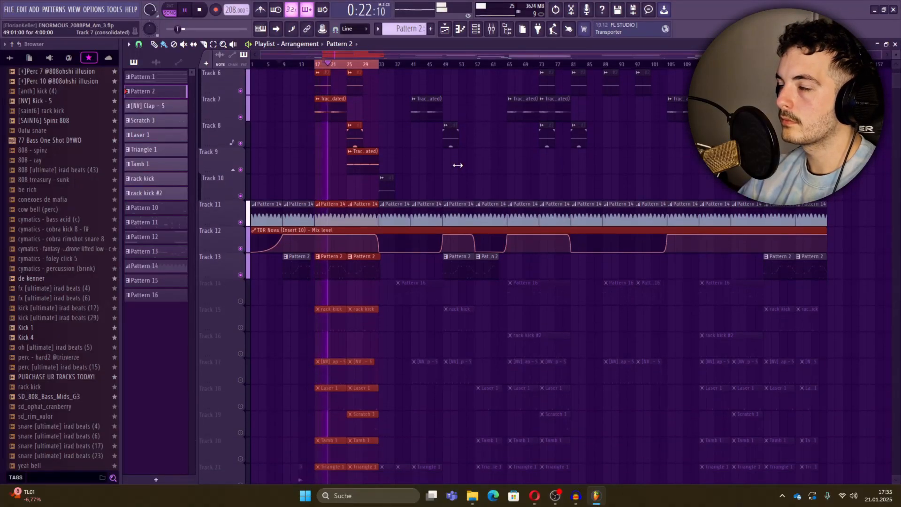
{"action": "left_click", "coordinate": [491, 30]}
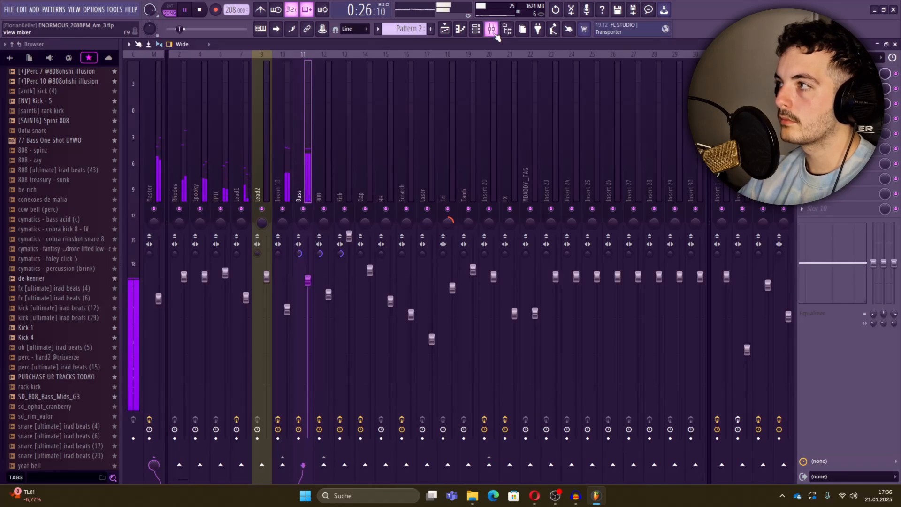
Review the Bass - 3 notes of Pattern 2 in the piano roll, highlighting the repeated note groups, and return to the playlist.
{"action": "left_click", "coordinate": [491, 29]}
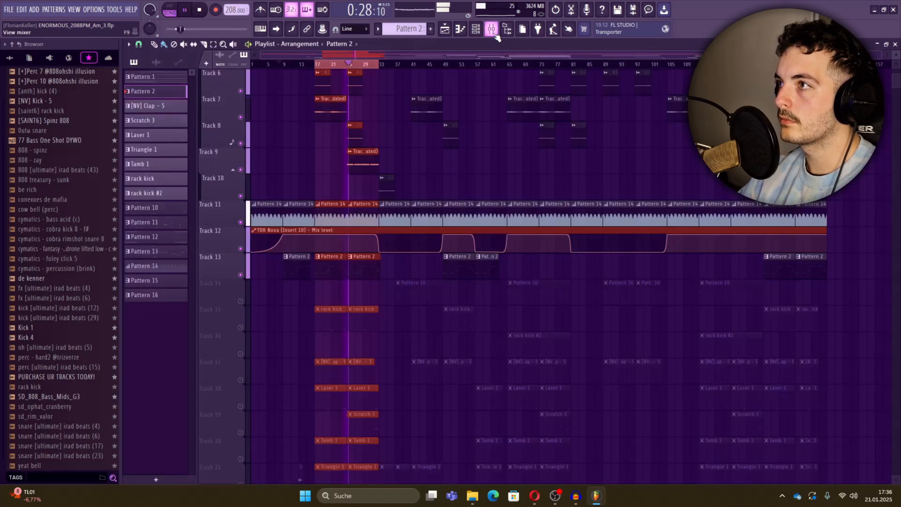
{"action": "left_click", "coordinate": [492, 29]}
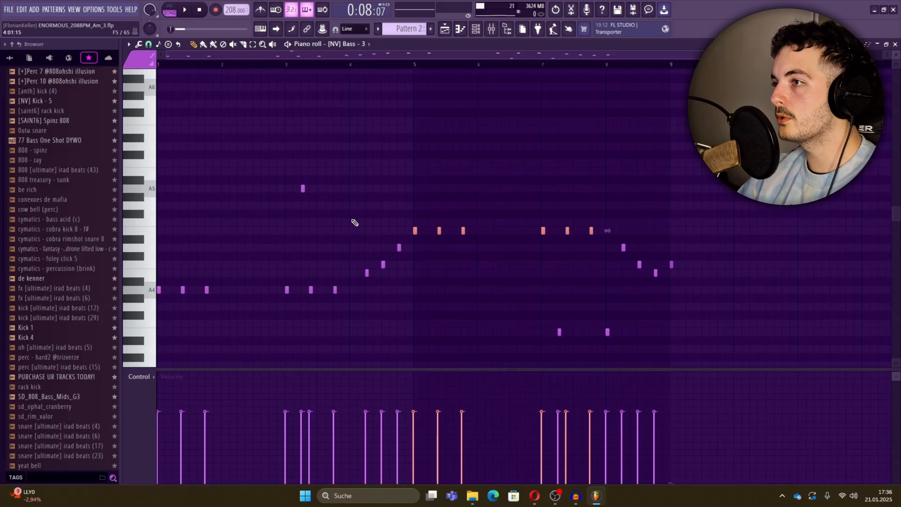
{"action": "left_click_drag", "start_coordinate": [349, 220], "coordinate": [675, 243]}
{"action": "left_click_drag", "start_coordinate": [207, 280], "coordinate": [161, 302]}
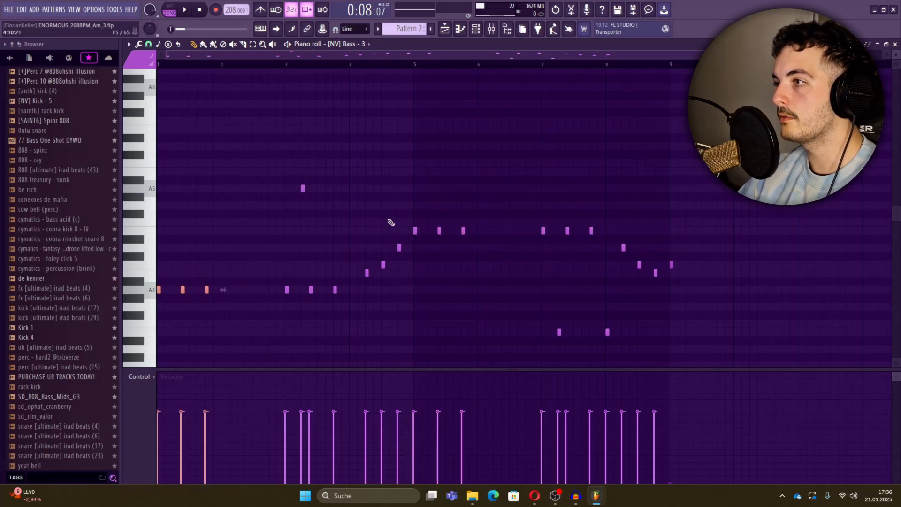
{"action": "left_click_drag", "start_coordinate": [383, 218], "coordinate": [628, 233]}
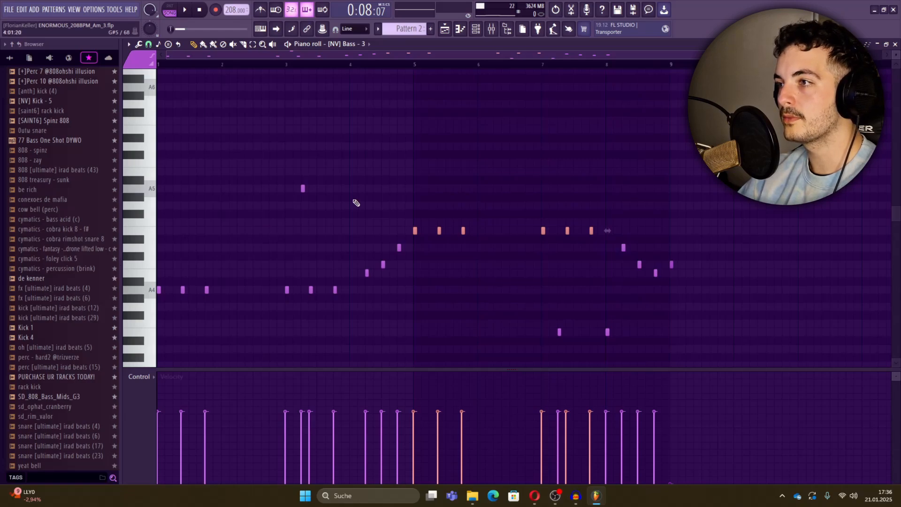
{"action": "left_click", "coordinate": [446, 30]}
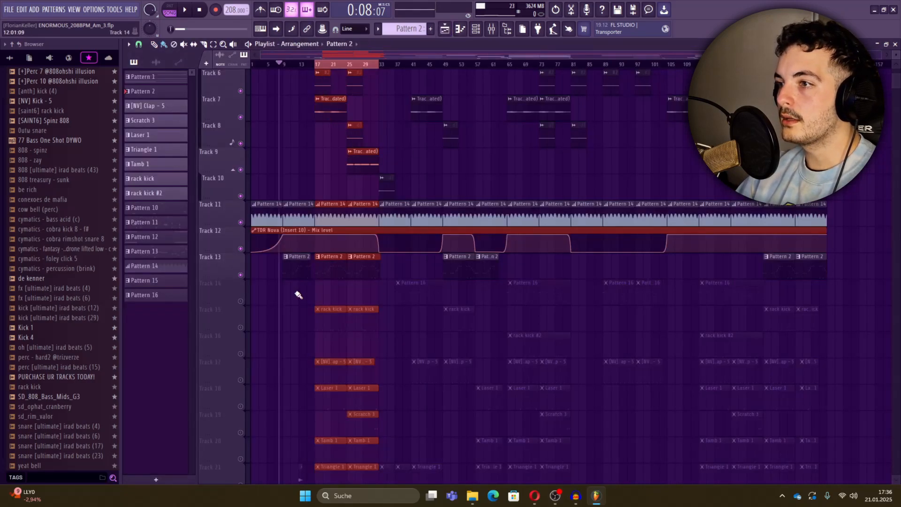
Play the arrangement and review the notes of [NV] Clap - 5 on Track 17 and Laser 1 on Track 18.
{"action": "scroll", "coordinate": [286, 303], "scroll_direction": "down", "scroll_amount": 2}
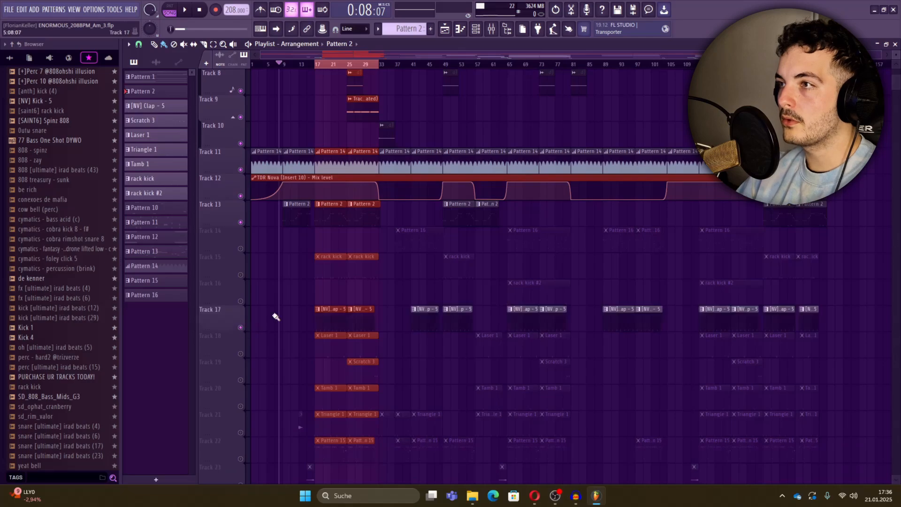
{"action": "key", "text": "space"}
{"action": "double_click", "coordinate": [345, 309]}
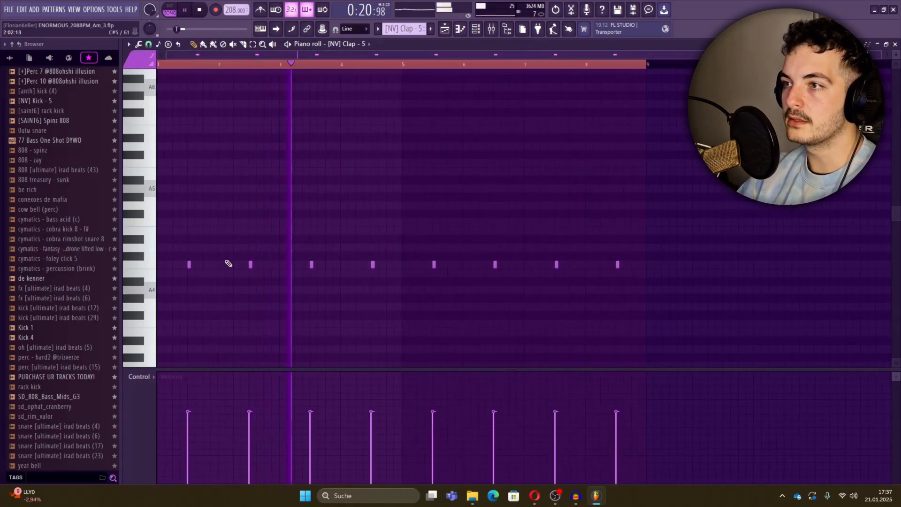
{"action": "key", "text": "F5"}
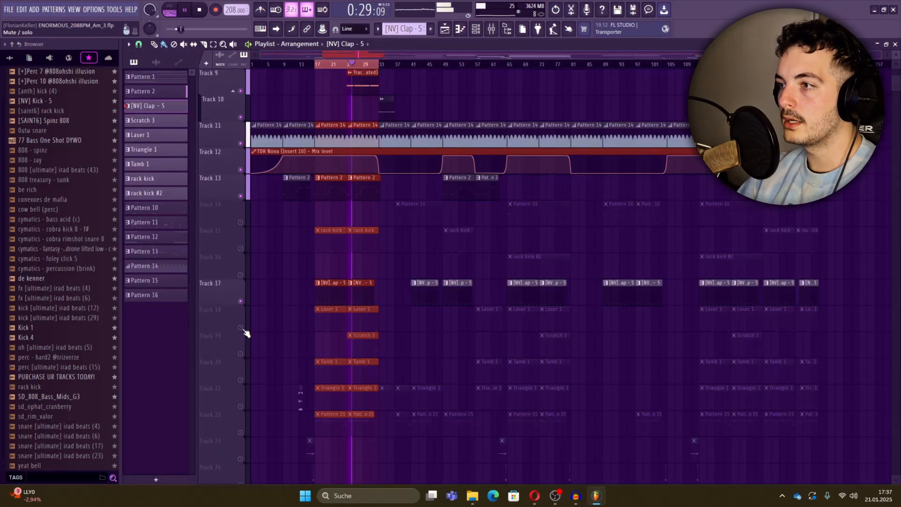
{"action": "double_click", "coordinate": [333, 315]}
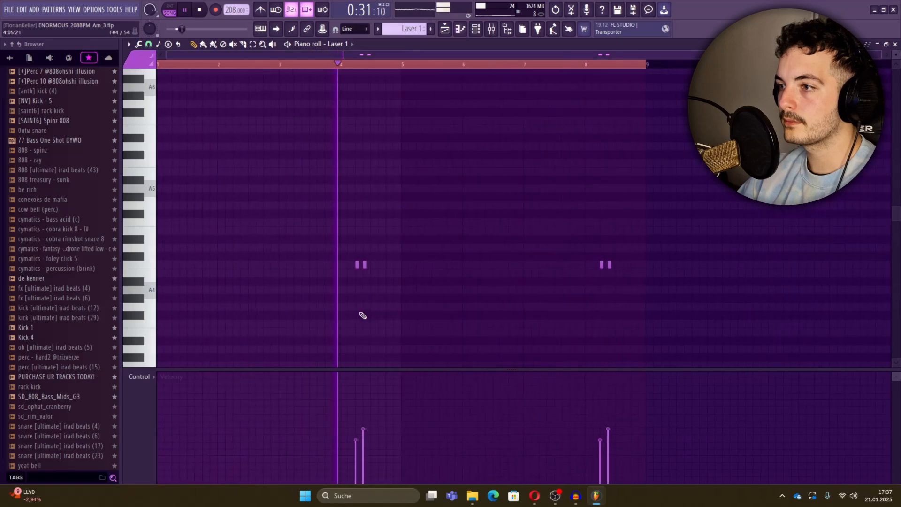
{"action": "key", "text": "F5"}
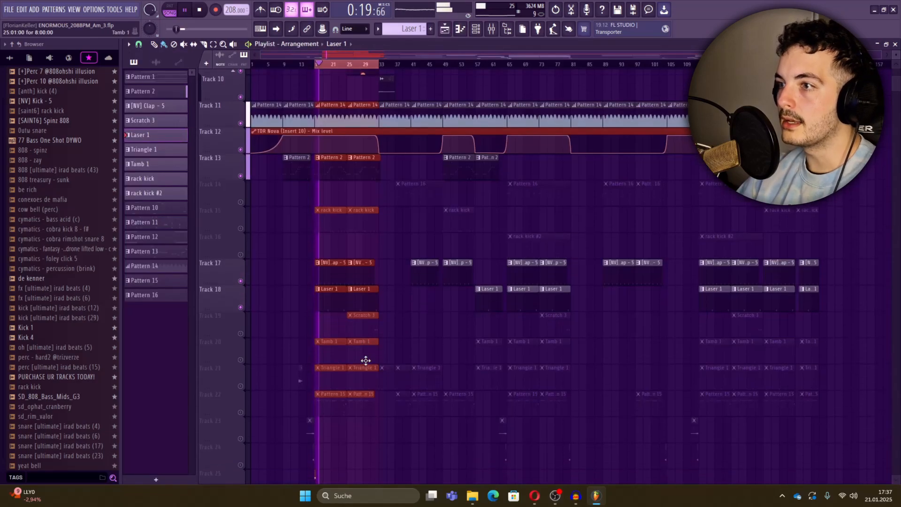
Unmute Track 19, play from about bar 29 and review the Scratch 3 notes in the piano roll.
{"action": "scroll", "coordinate": [366, 361], "scroll_direction": "down", "scroll_amount": 1}
{"action": "left_click", "coordinate": [241, 328]}
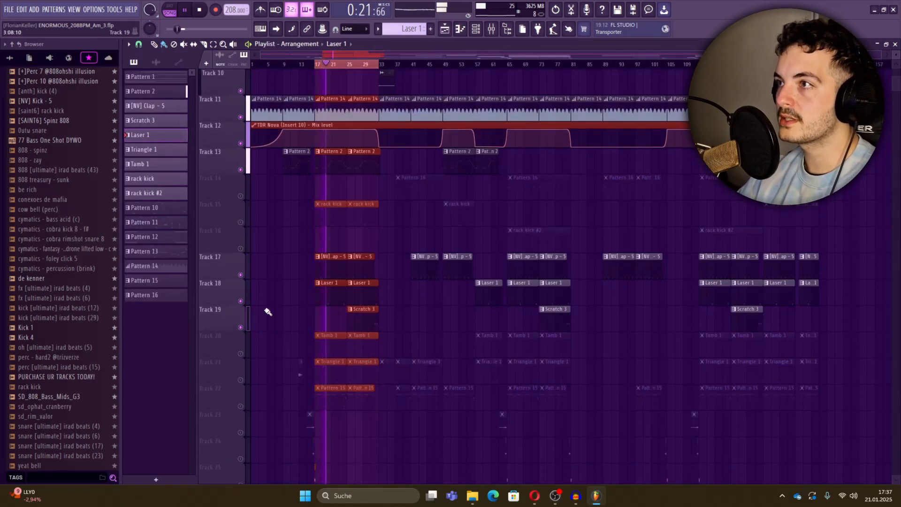
{"action": "left_click", "coordinate": [363, 64]}
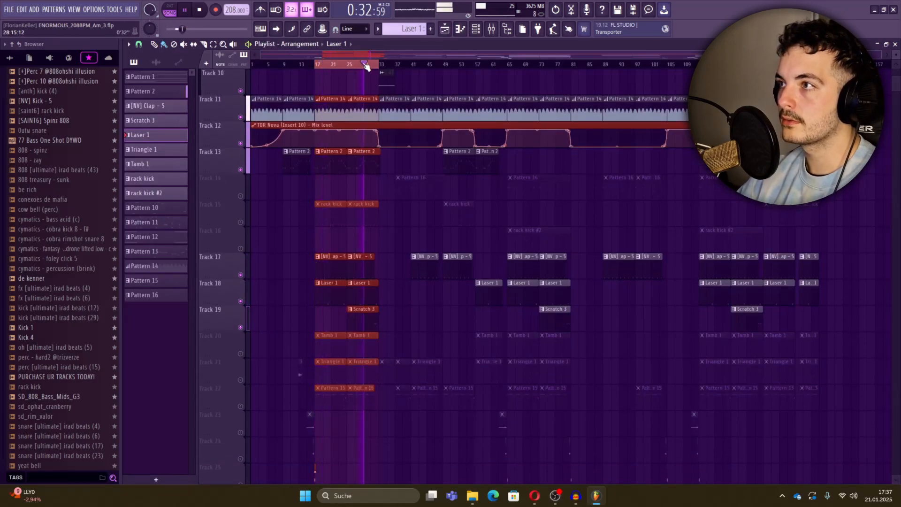
{"action": "left_click", "coordinate": [475, 29]}
{"action": "double_click", "coordinate": [361, 316]}
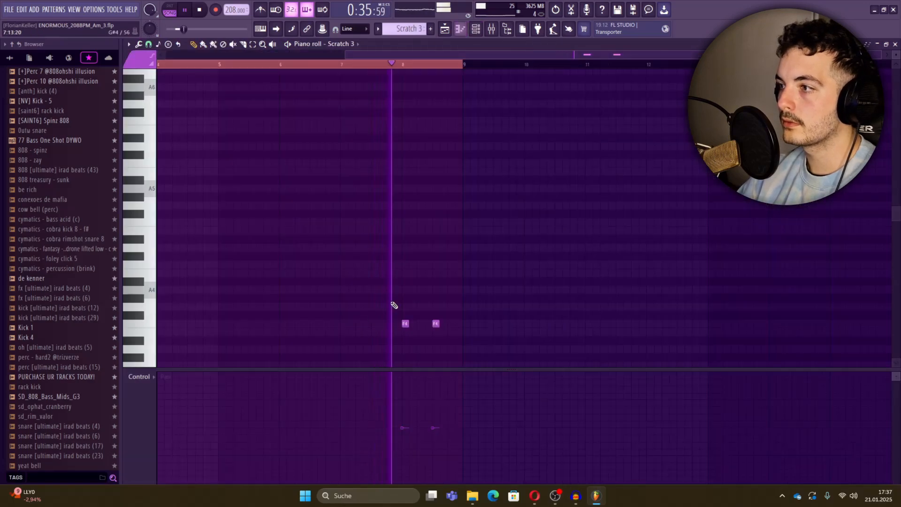
{"action": "key", "text": "F5"}
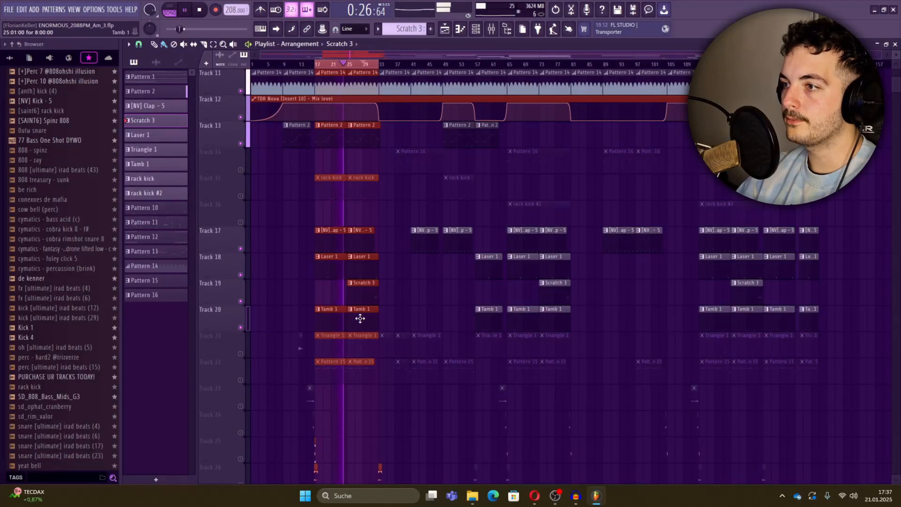
Review the Tamb 1 and Triangle 1 patterns on Tracks 20 and 21, and unmute Pattern 15 on Track 22.
{"action": "double_click", "coordinate": [371, 321]}
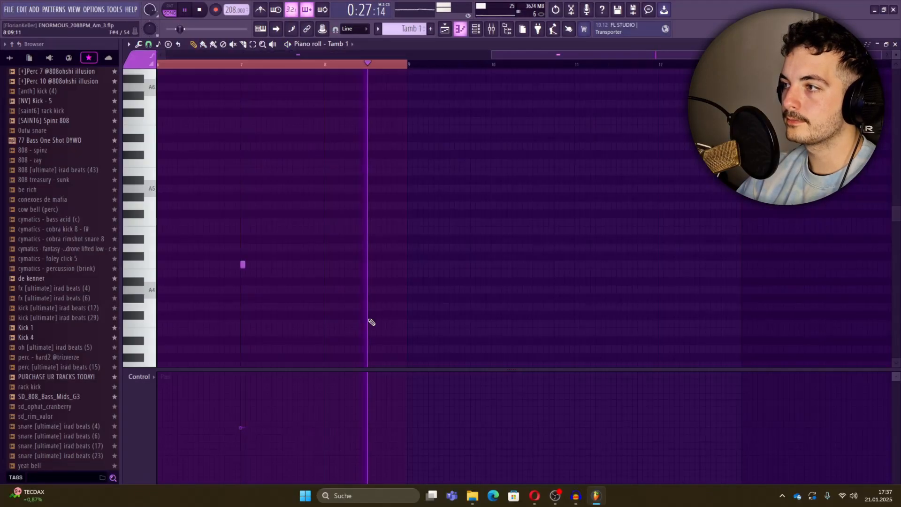
{"action": "scroll", "coordinate": [370, 322], "scroll_direction": "down", "scroll_amount": 2}
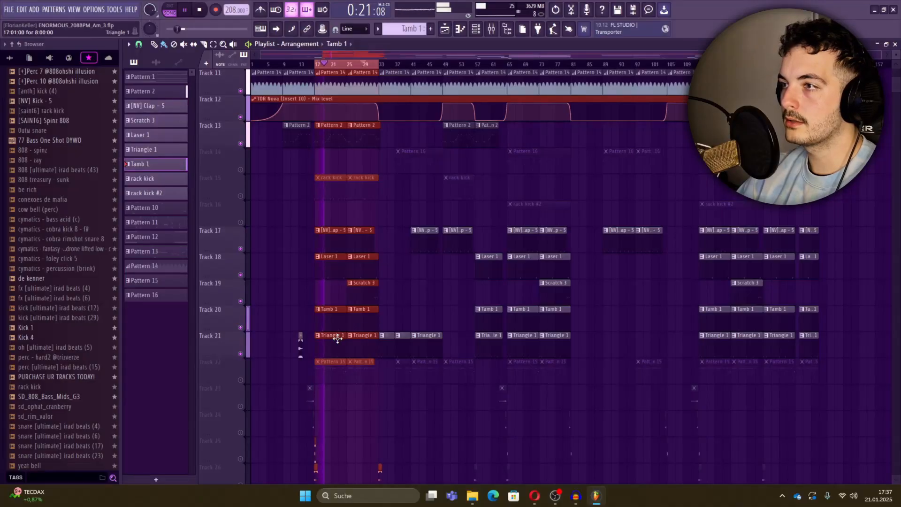
{"action": "double_click", "coordinate": [406, 308]}
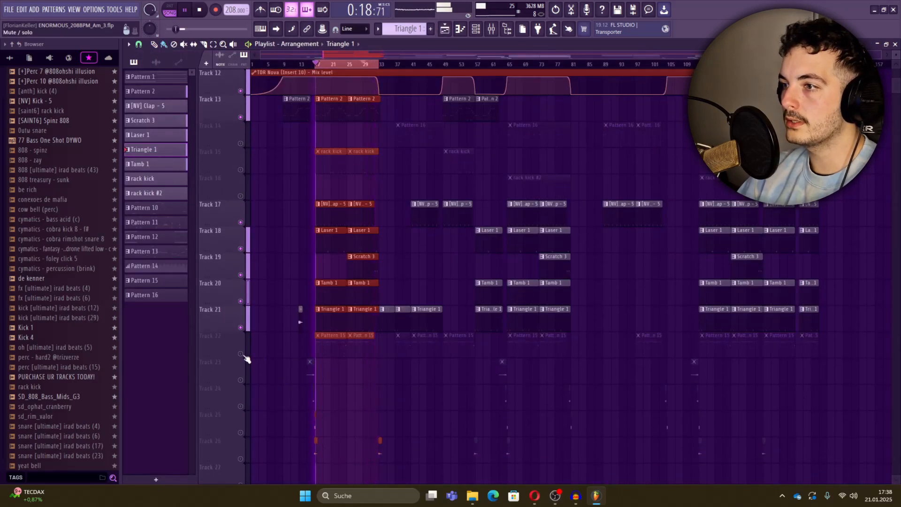
{"action": "left_click", "coordinate": [241, 354]}
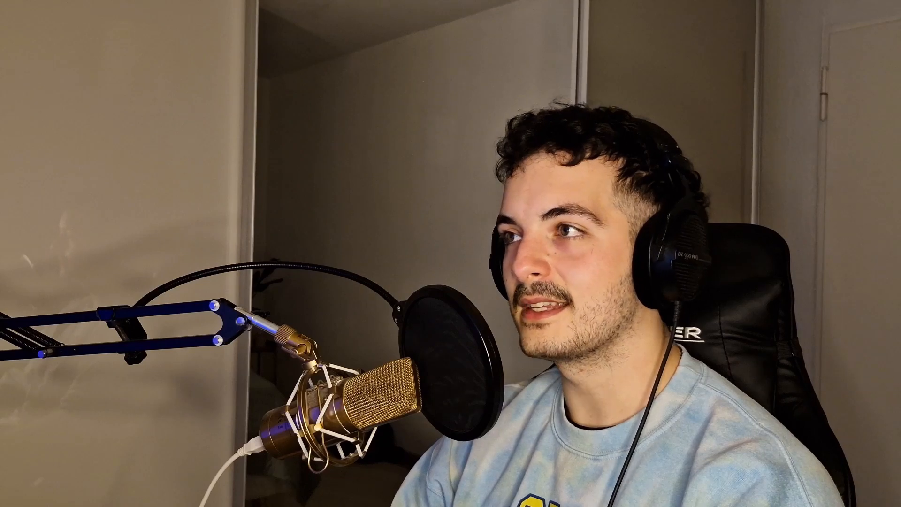
Try chopping a lengthened hi-hat note with the opaque 4 pattern and an adjusted time multiplier, and play the result.
{"action": "right_click", "coordinate": [667, 264]}
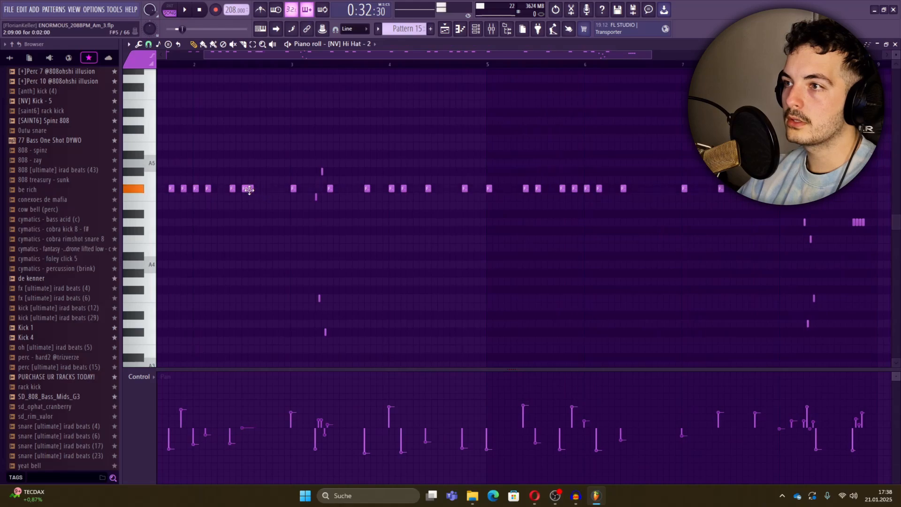
{"action": "scroll", "coordinate": [250, 189], "scroll_direction": "down", "scroll_amount": 3}
{"action": "scroll", "coordinate": [351, 193], "scroll_direction": "up", "scroll_amount": 4}
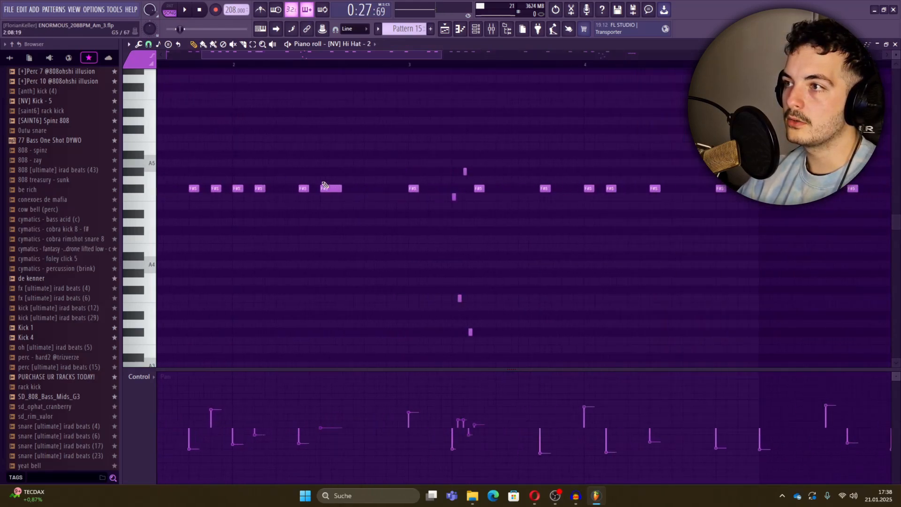
{"action": "key", "text": "alt+u"}
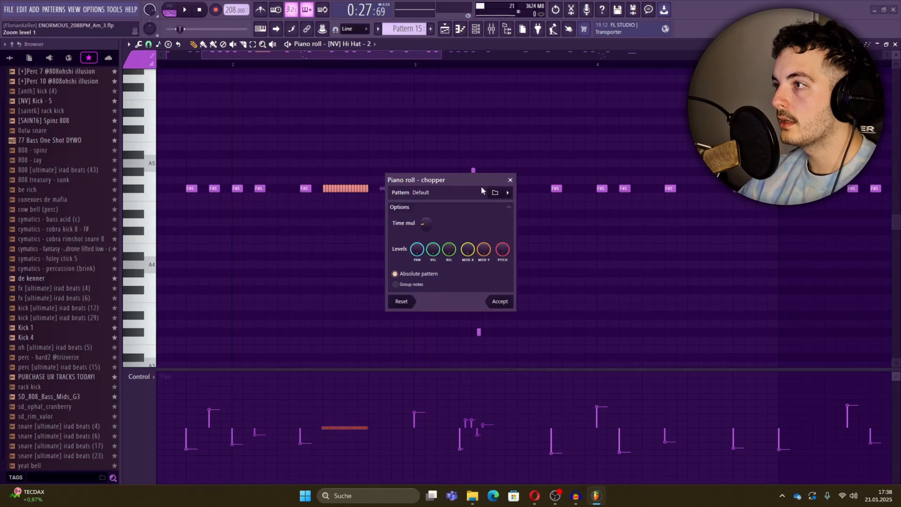
{"action": "left_click", "coordinate": [495, 193]}
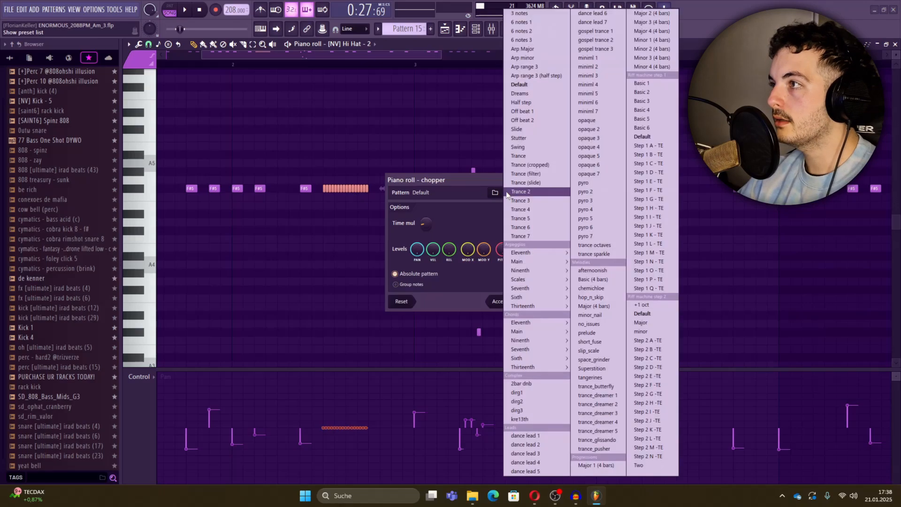
{"action": "left_click", "coordinate": [605, 148]}
{"action": "left_click_drag", "start_coordinate": [425, 222], "coordinate": [425, 206]}
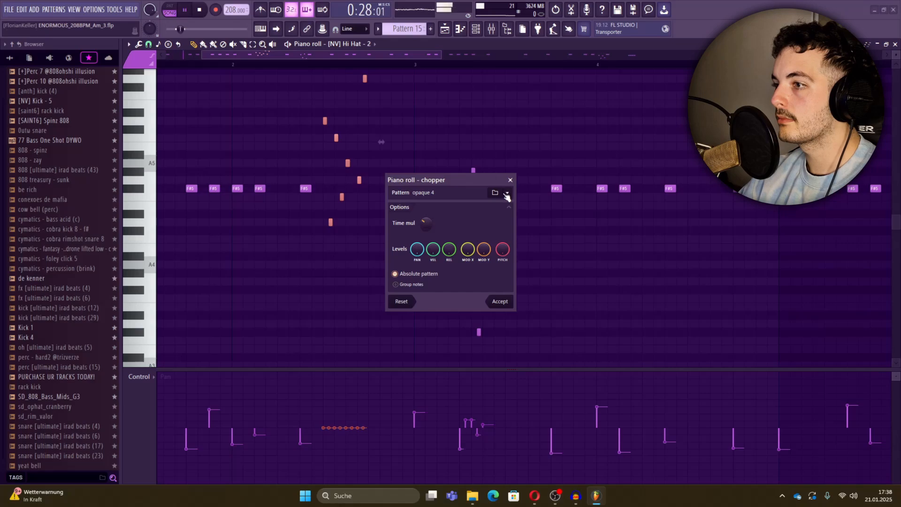
{"action": "key", "text": "space"}
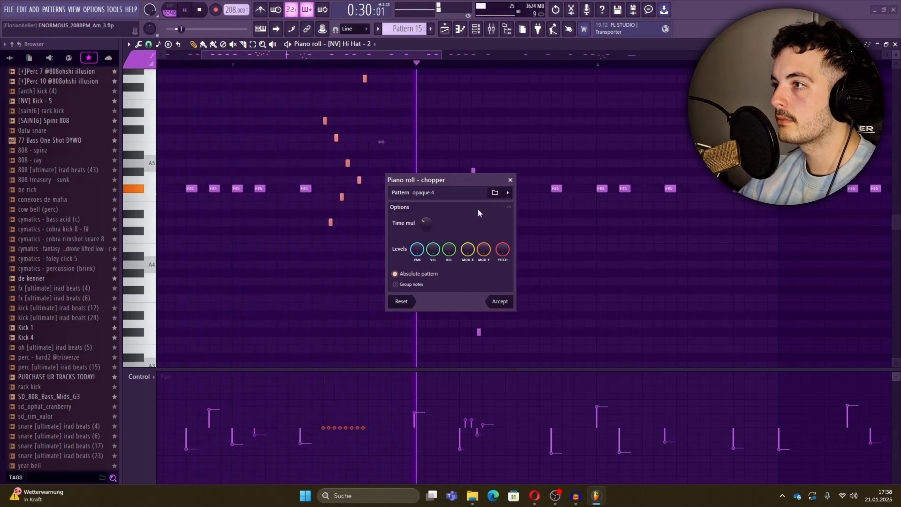
{"action": "key", "text": "space"}
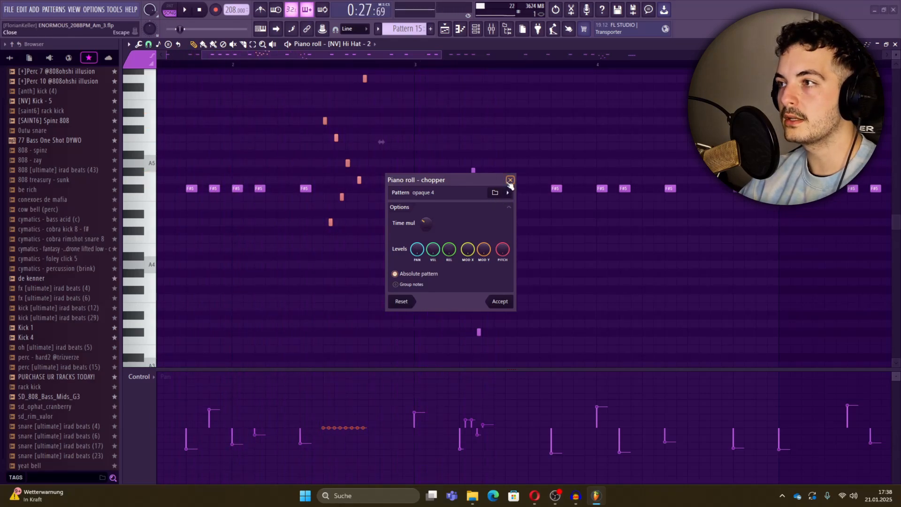
Close the chopper and undo the added and moved hi-hat notes.
{"action": "left_click", "coordinate": [509, 180]}
{"action": "scroll", "coordinate": [381, 252], "scroll_direction": "down", "scroll_amount": 2}
{"action": "key", "text": "ctrl+z"}
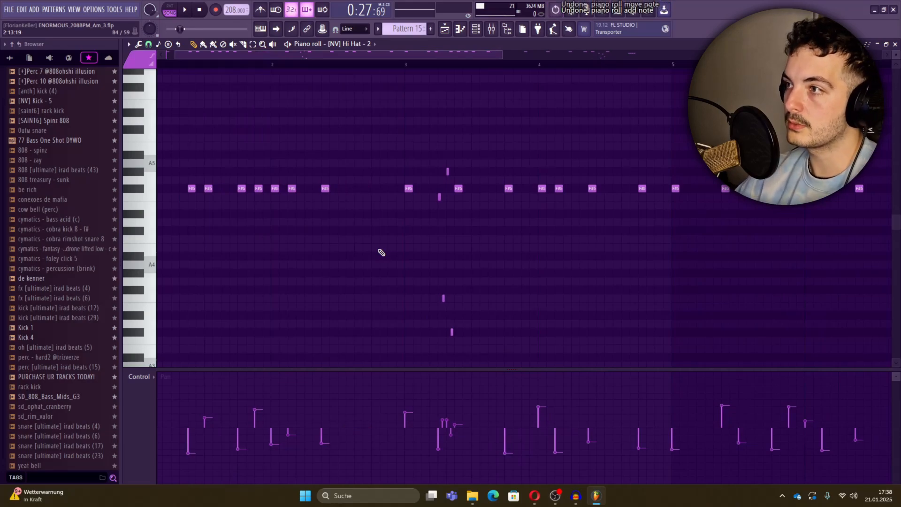
{"action": "key", "text": "ctrl+z"}
Look over the full hi-hat pattern and the chopper's preset list, and cancel the tool.
{"action": "scroll", "coordinate": [413, 244], "scroll_direction": "down", "scroll_amount": 3}
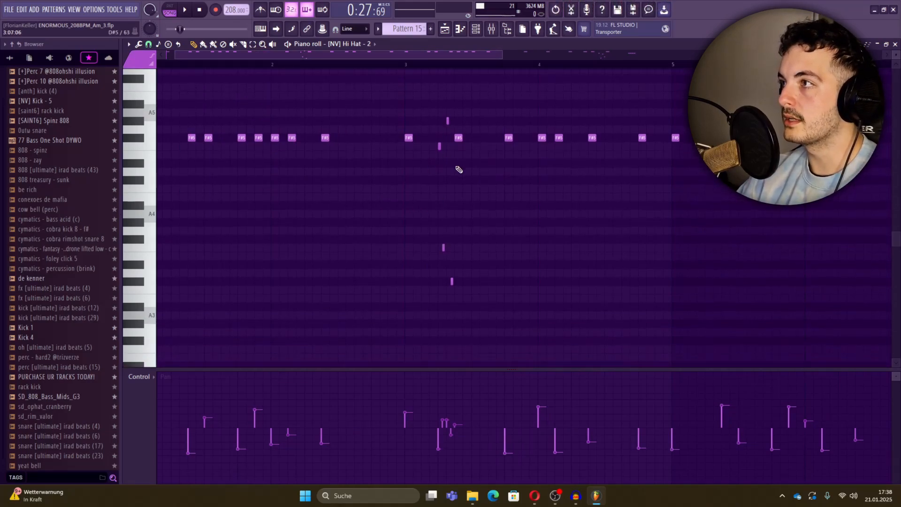
{"action": "scroll", "coordinate": [477, 246], "scroll_direction": "down", "scroll_amount": 4}
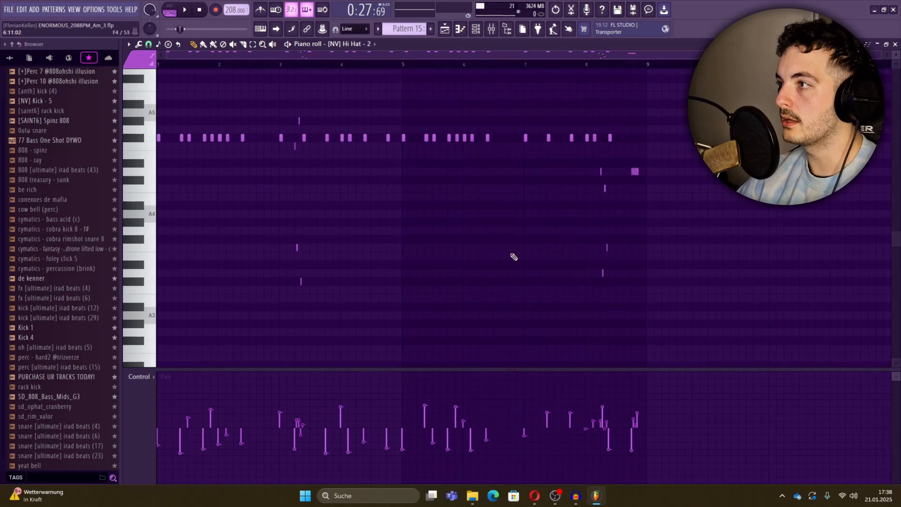
{"action": "key", "text": "alt+u"}
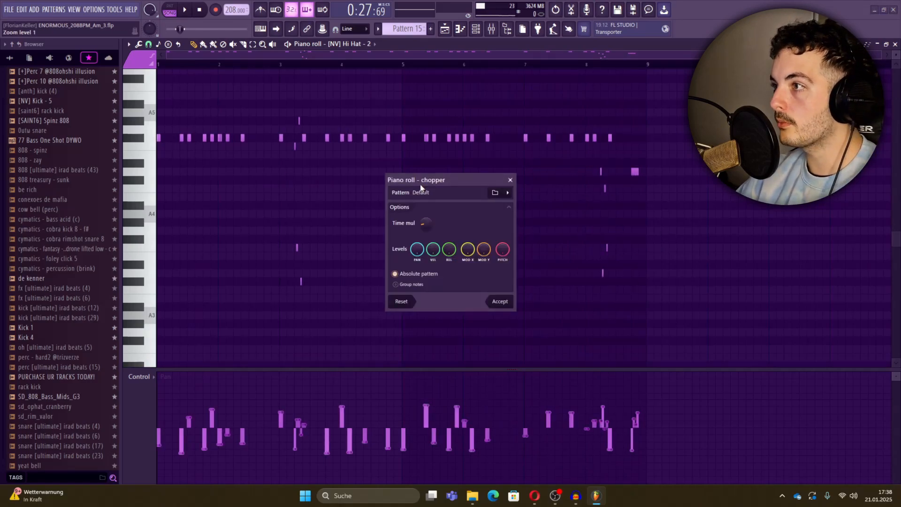
{"action": "left_click", "coordinate": [508, 194]}
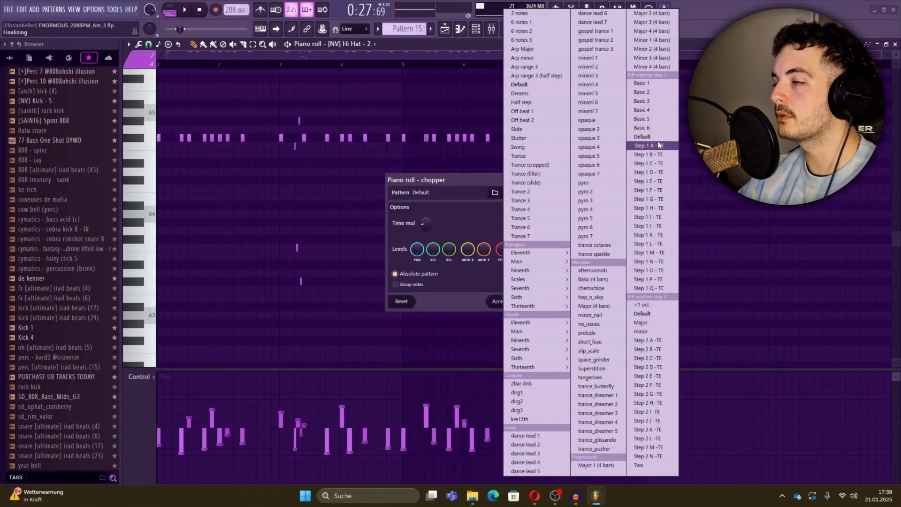
{"action": "key", "text": "Escape"}
{"action": "key", "text": "Escape"}
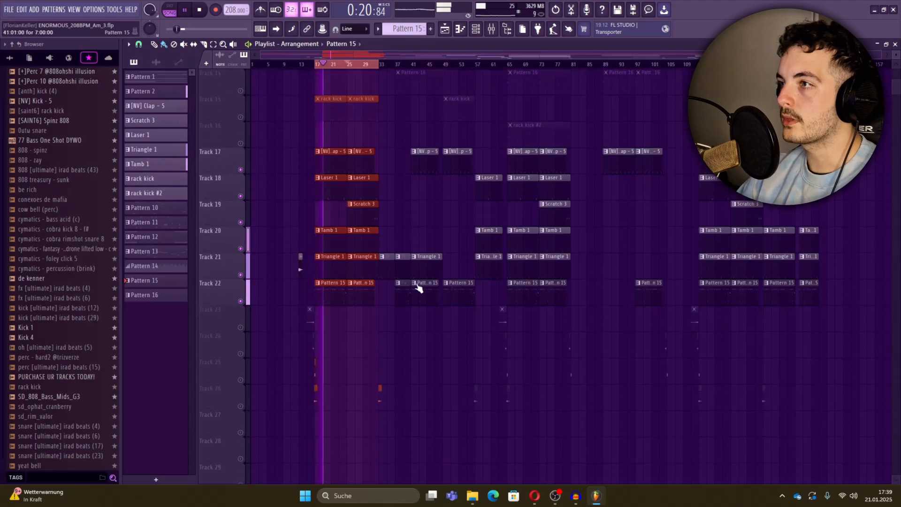
Unmute the rack kick on Track 15 and review the spinz 808 notes of Pattern 16 in the piano roll.
{"action": "left_click", "coordinate": [241, 169]}
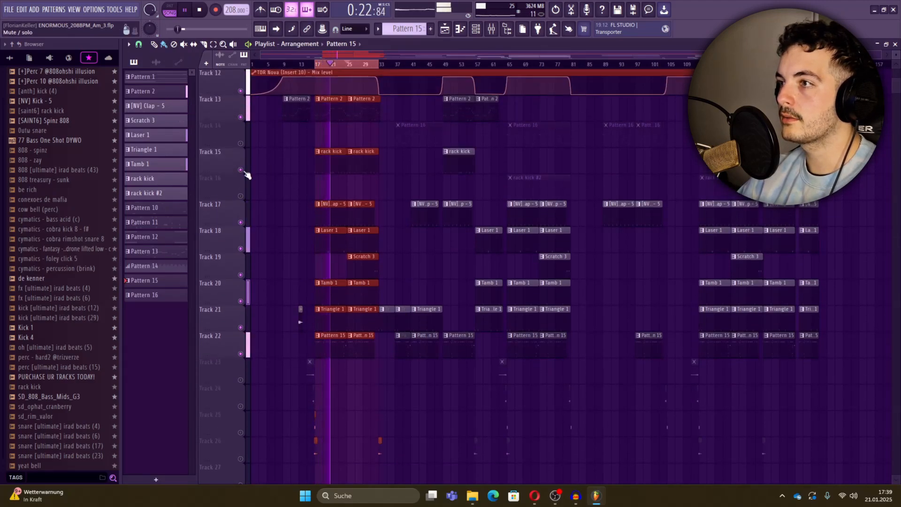
{"action": "scroll", "coordinate": [334, 194], "scroll_direction": "up", "scroll_amount": 2}
{"action": "scroll", "coordinate": [335, 193], "scroll_direction": "up", "scroll_amount": 1}
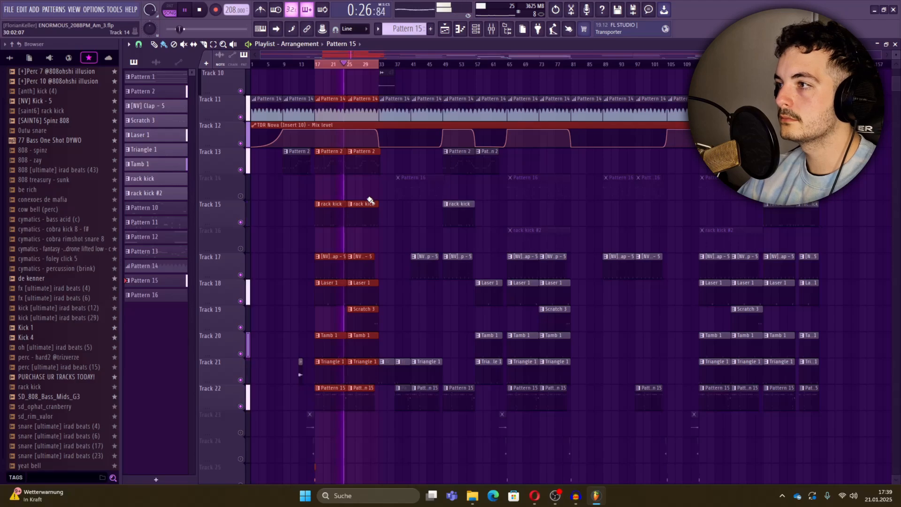
{"action": "left_click", "coordinate": [408, 189], "text": "ctrl"}
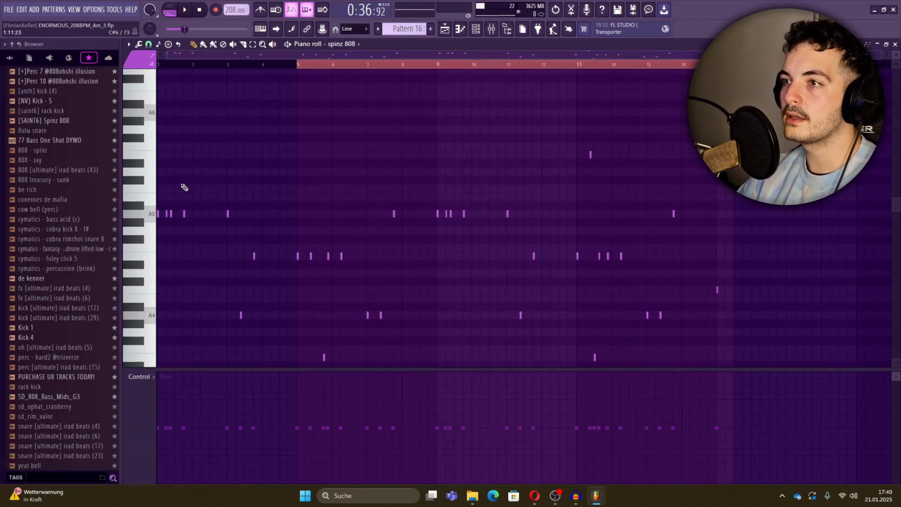
{"action": "scroll", "coordinate": [184, 187], "scroll_direction": "down", "scroll_amount": 2}
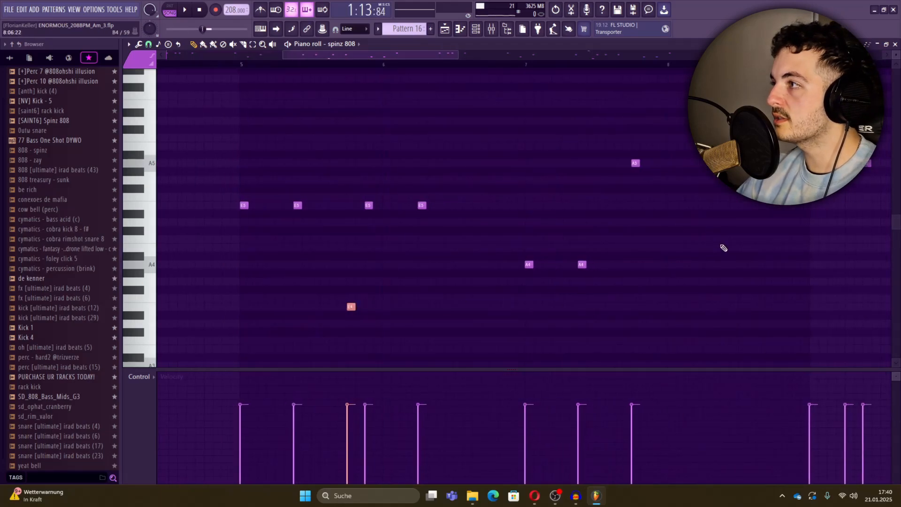
Examine the spinz 808 note placement and pitch changes across the full length of Pattern 16 in the piano roll.
{"action": "scroll", "coordinate": [722, 248], "scroll_direction": "up", "scroll_amount": 3}
{"action": "scroll", "coordinate": [736, 243], "scroll_direction": "down", "scroll_amount": 2}
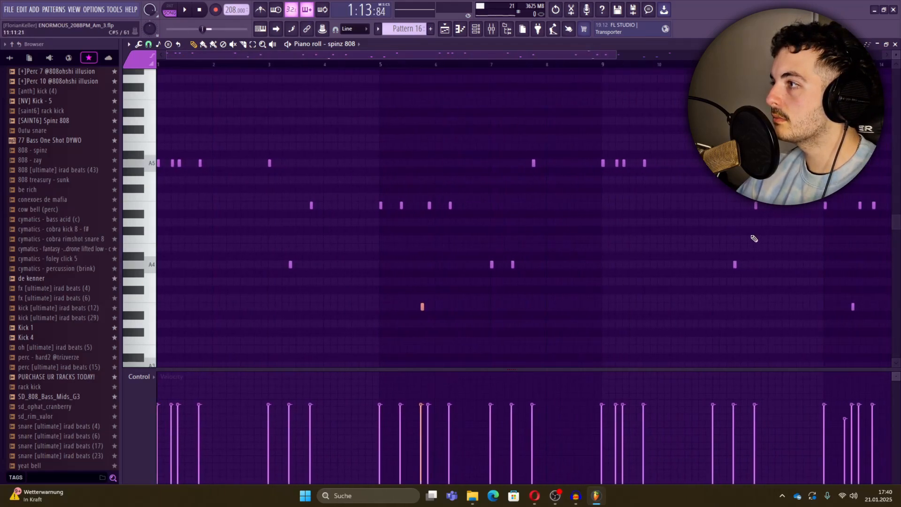
{"action": "scroll", "coordinate": [753, 238], "scroll_direction": "up", "scroll_amount": 5}
{"action": "scroll", "coordinate": [761, 248], "scroll_direction": "down", "scroll_amount": 5}
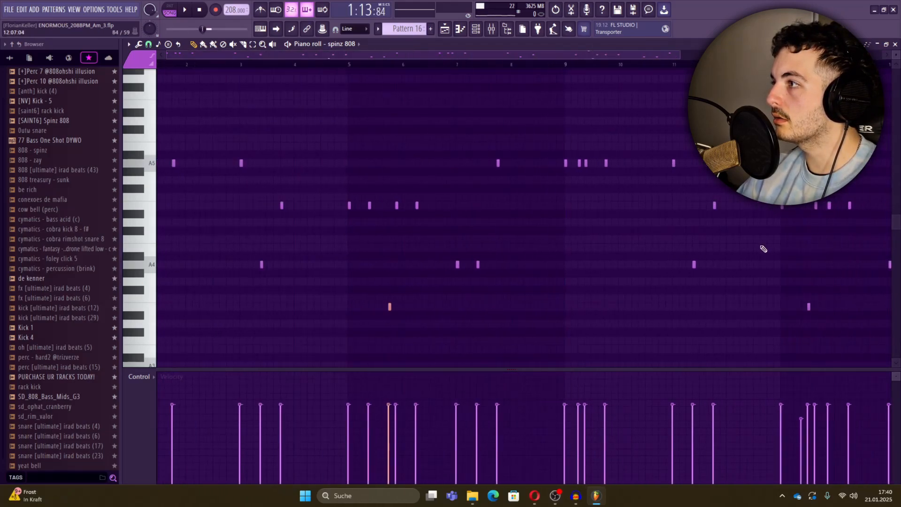
{"action": "scroll", "coordinate": [798, 252], "scroll_direction": "up", "scroll_amount": 6}
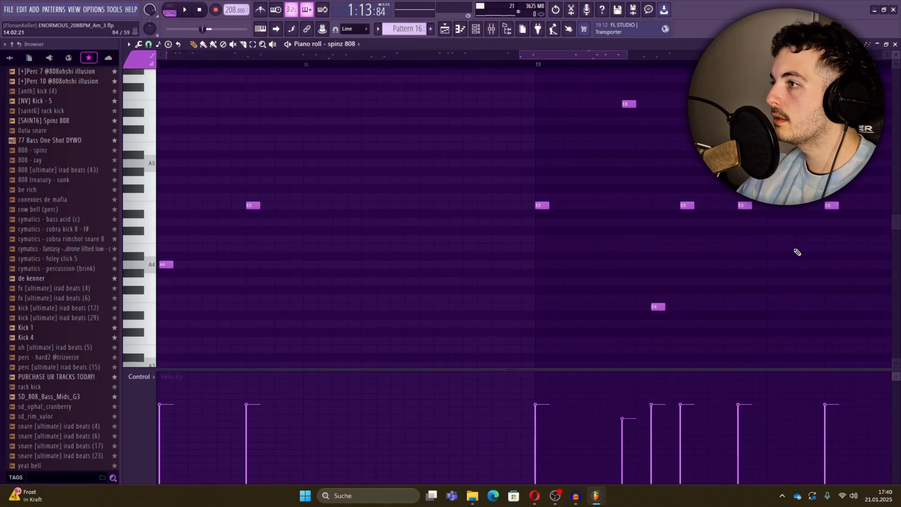
{"action": "scroll", "coordinate": [797, 252], "scroll_direction": "down", "scroll_amount": 4}
{"action": "scroll", "coordinate": [707, 262], "scroll_direction": "up", "scroll_amount": 5}
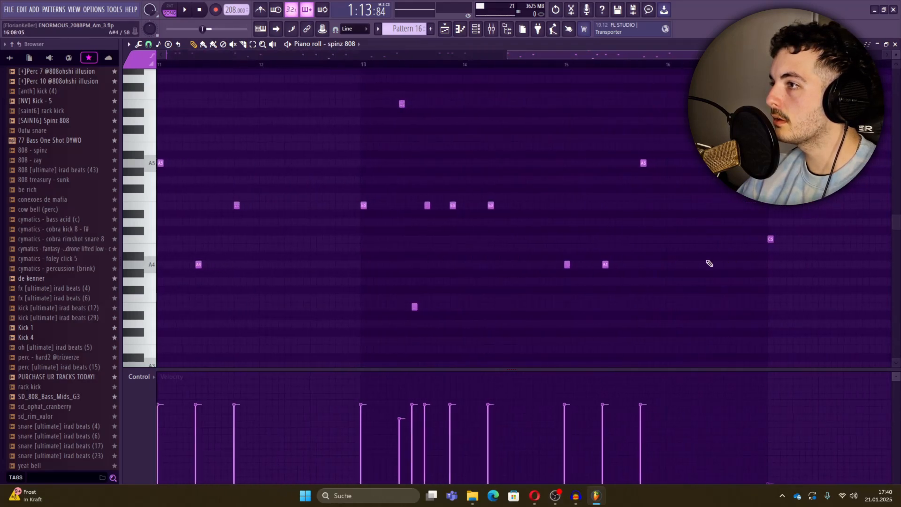
{"action": "scroll", "coordinate": [750, 244], "scroll_direction": "down", "scroll_amount": 4}
{"action": "scroll", "coordinate": [816, 244], "scroll_direction": "up", "scroll_amount": 4}
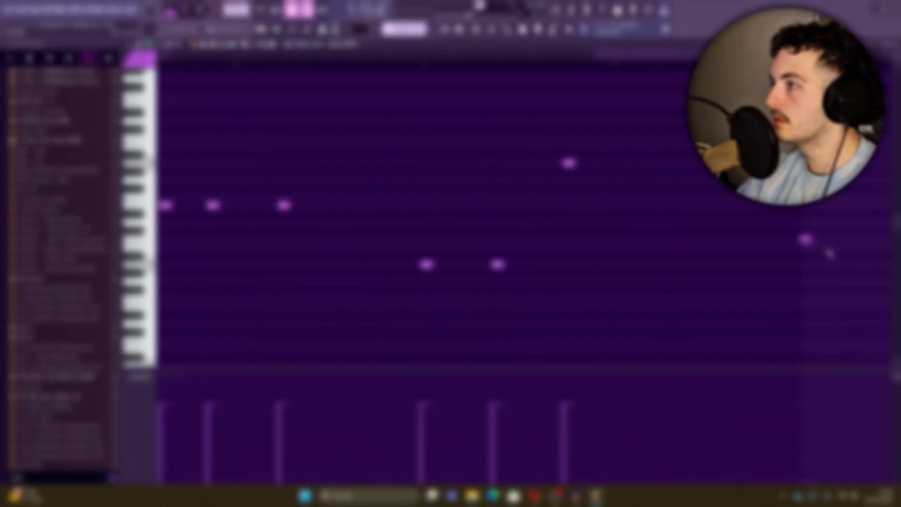
{"action": "scroll", "coordinate": [797, 251], "scroll_direction": "down", "scroll_amount": 5}
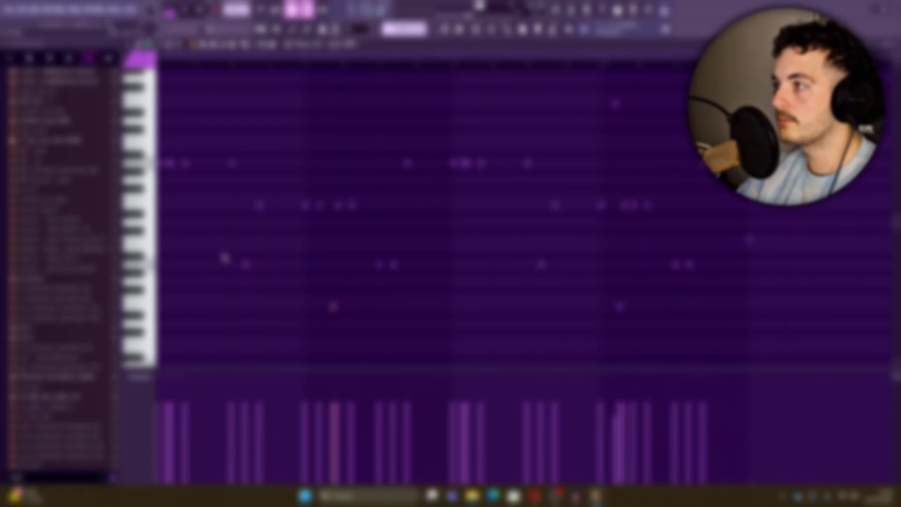
{"action": "scroll", "coordinate": [704, 241], "scroll_direction": "up", "scroll_amount": 4}
{"action": "scroll", "coordinate": [724, 241], "scroll_direction": "down", "scroll_amount": 5}
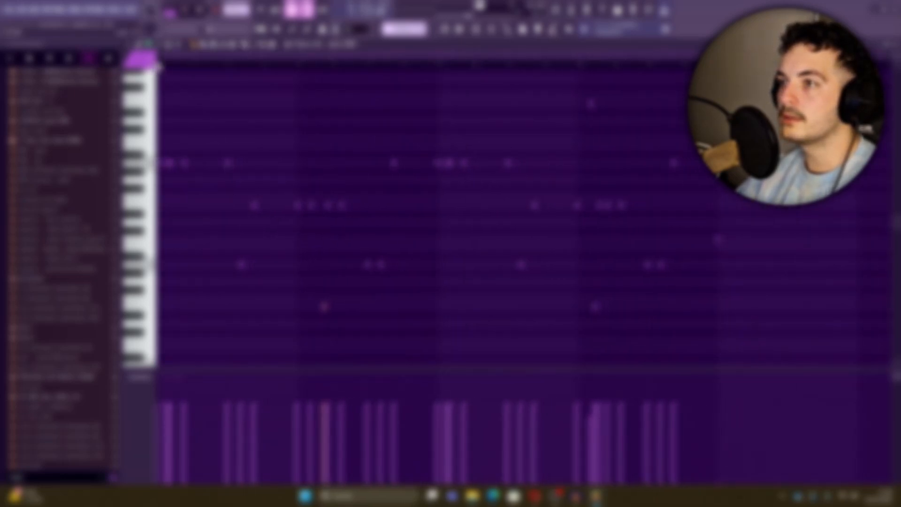
{"action": "scroll", "coordinate": [186, 131], "scroll_direction": "up", "scroll_amount": 3}
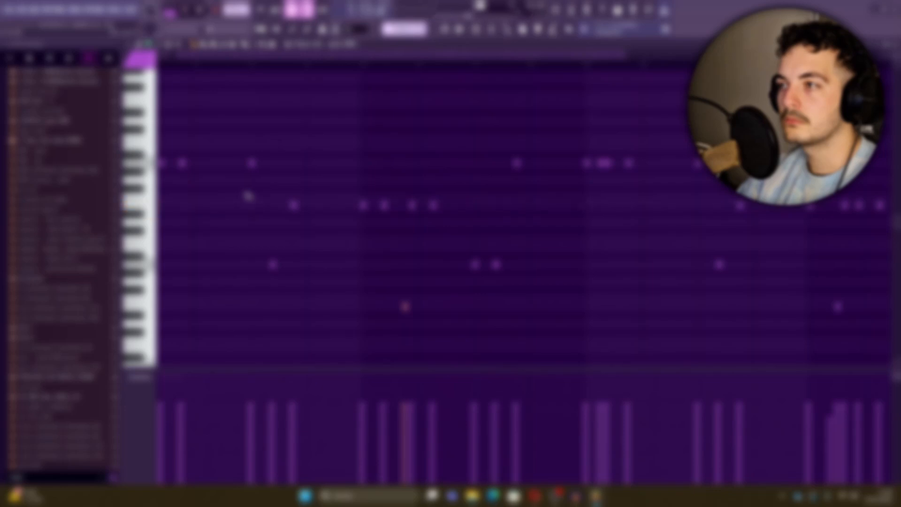
{"action": "scroll", "coordinate": [248, 196], "scroll_direction": "down", "scroll_amount": 3}
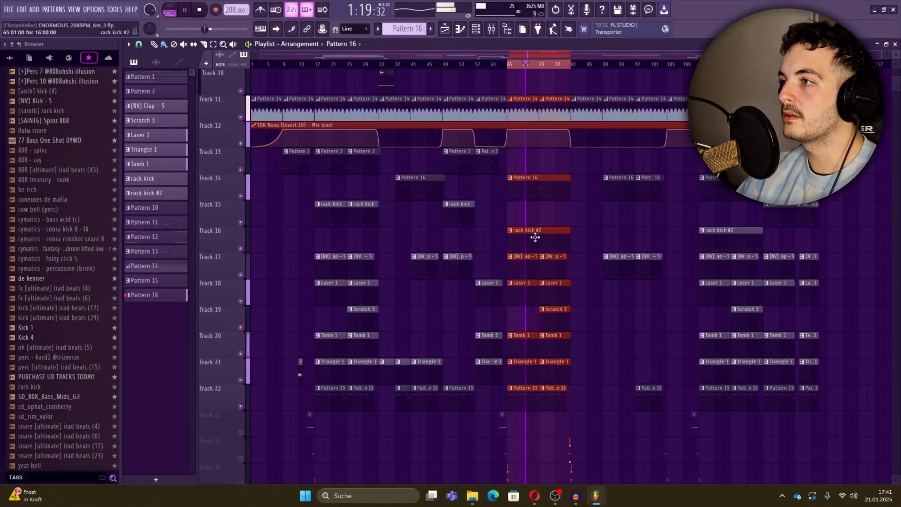
Stop playback, view the notes of the rack kick #2 clip on Track 16, and return to the playlist.
{"action": "double_click", "coordinate": [534, 237]}
{"action": "key", "text": "space"}
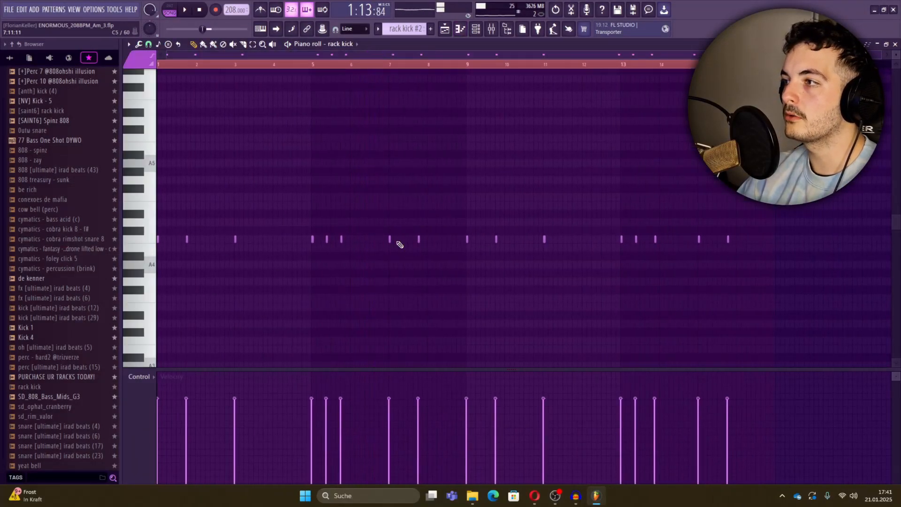
{"action": "left_click", "coordinate": [459, 33]}
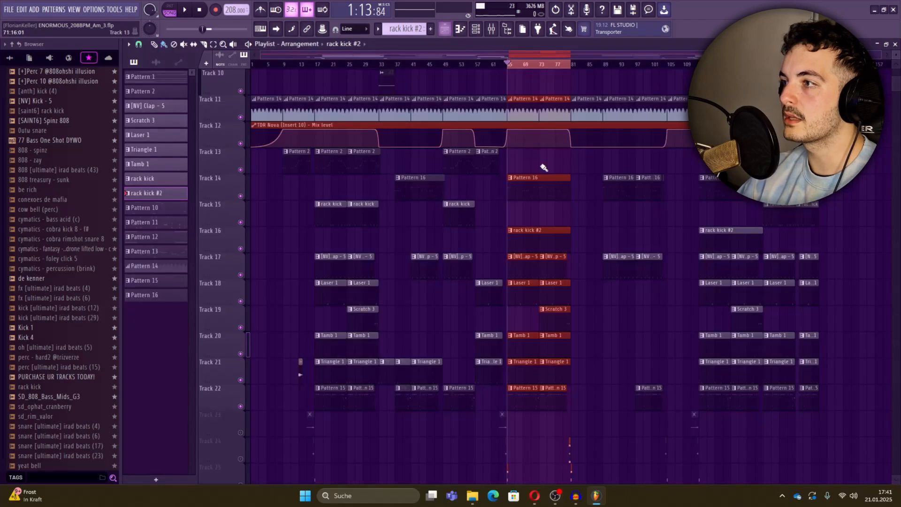